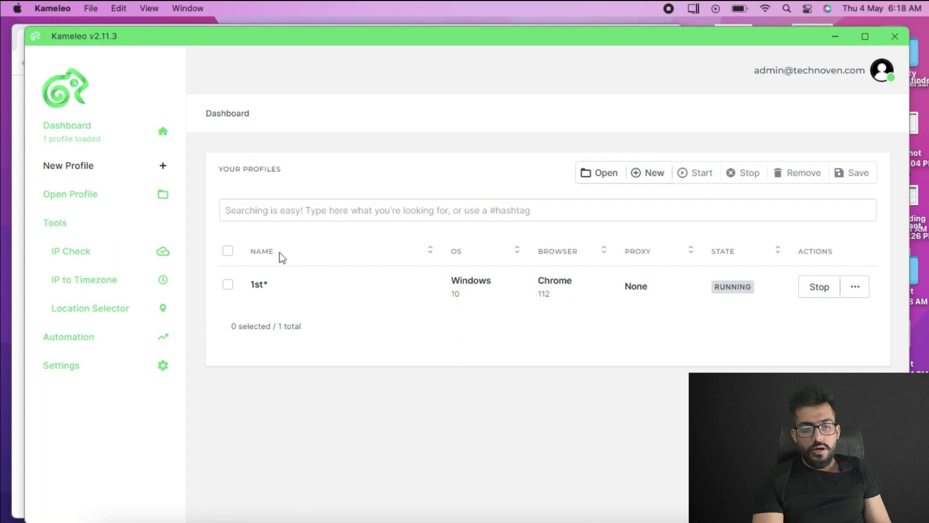
Begin a new browser profile from the Kameleo dashboard while profile 1st keeps running
click(146, 177)
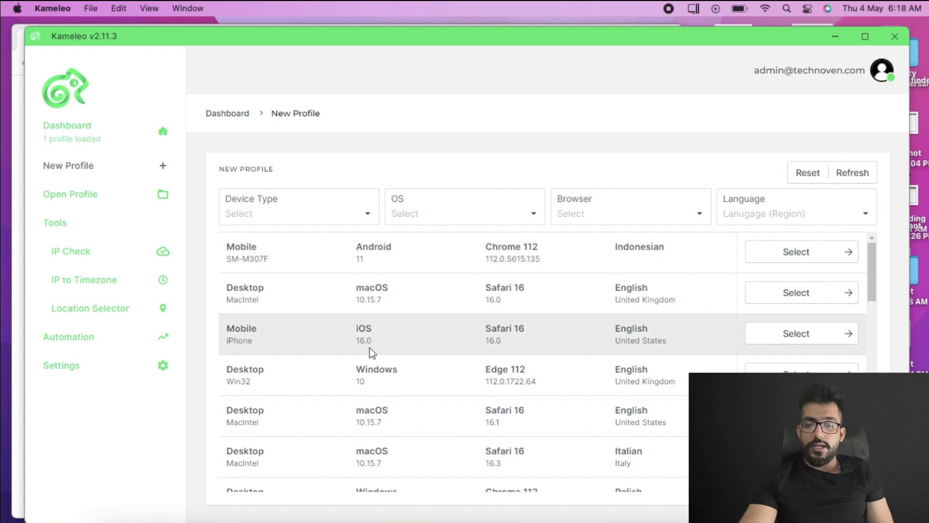
Choose the Desktop Windows 10 Edge 112 English (United Kingdom) fingerprint as the profile's base
scroll(370, 347, down, 2)
scroll(370, 347, down, 1)
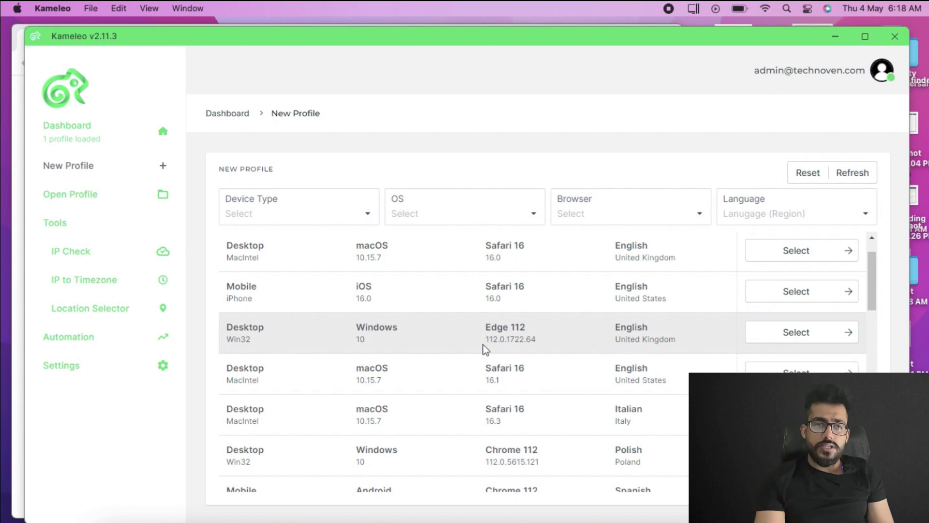
scroll(722, 337, up, 1)
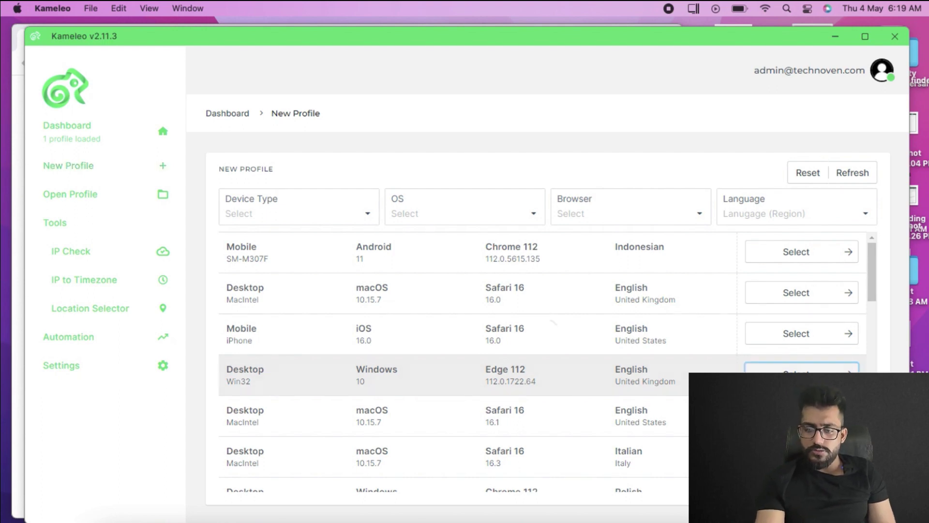
click(796, 374)
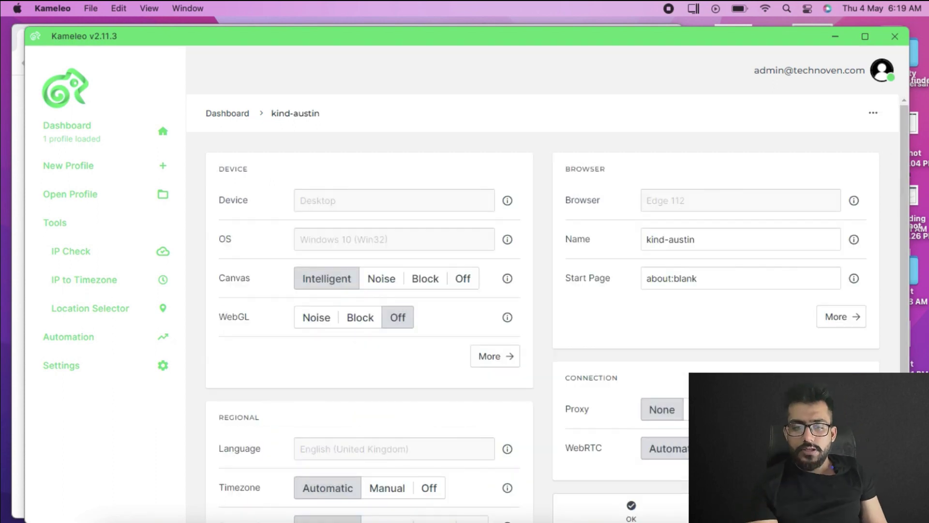
triple_click(671, 240)
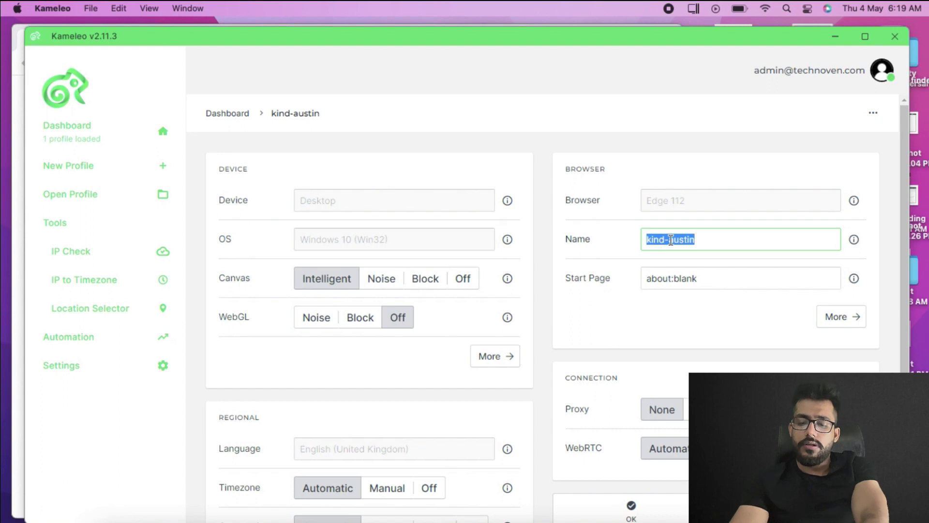
text(Ad A)
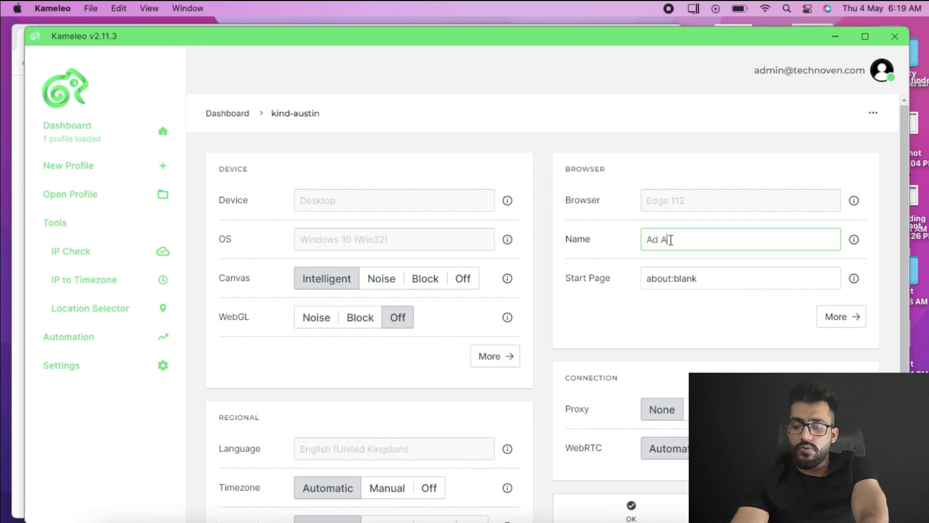
text(ccout 1)
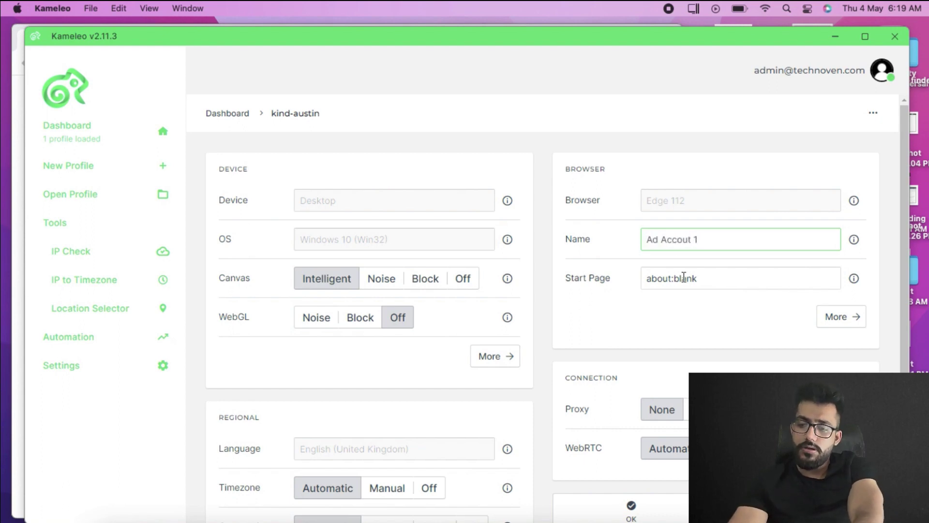
click(683, 277)
triple_click(678, 278)
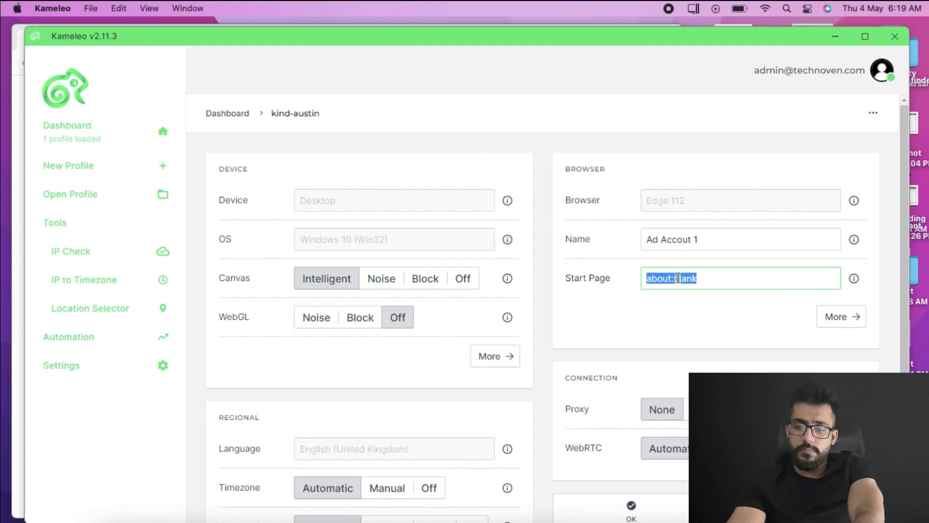
text(google.com)
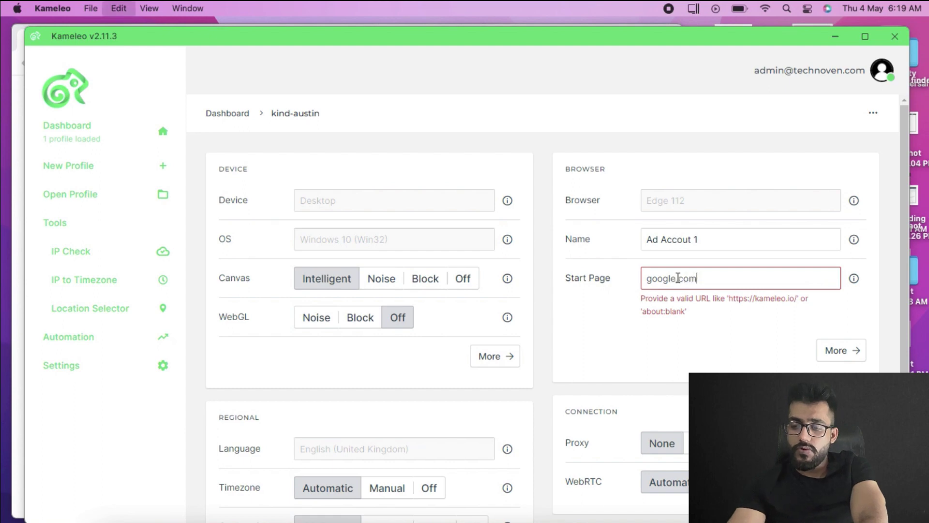
key(super+Left)
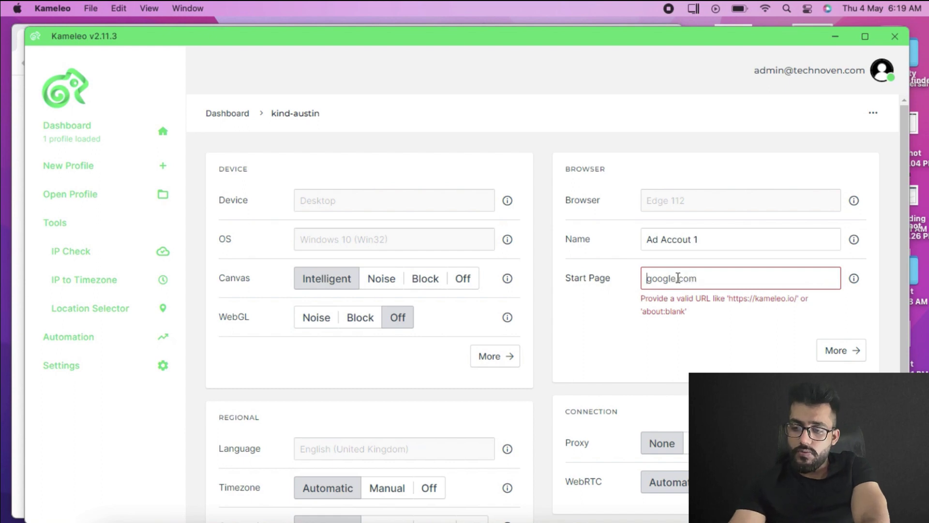
text(https://)
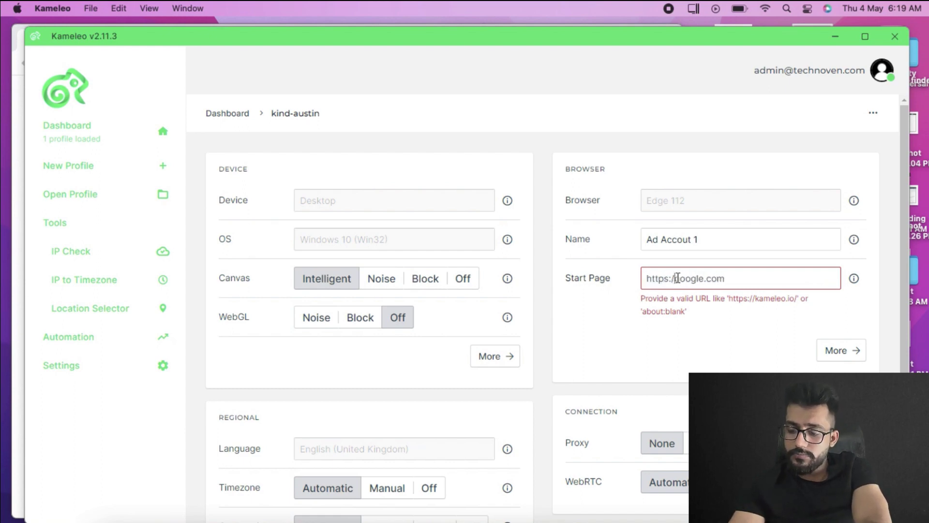
scroll(672, 329, down, 1)
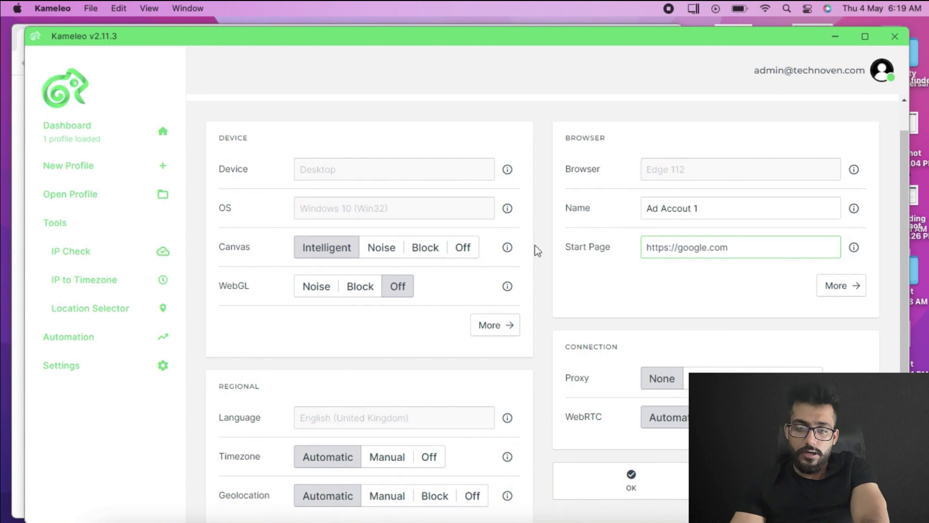
scroll(535, 245, down, 2)
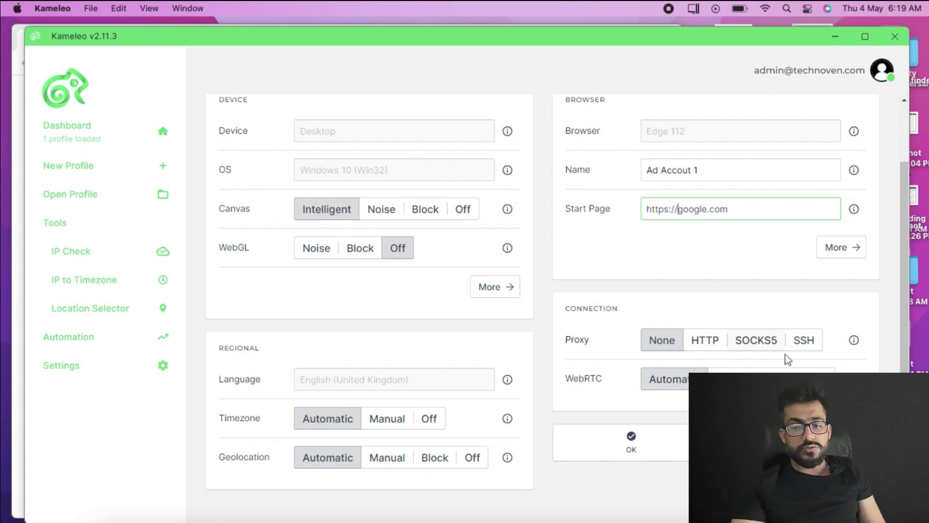
click(754, 344)
scroll(754, 345, down, 1)
scroll(714, 353, down, 2)
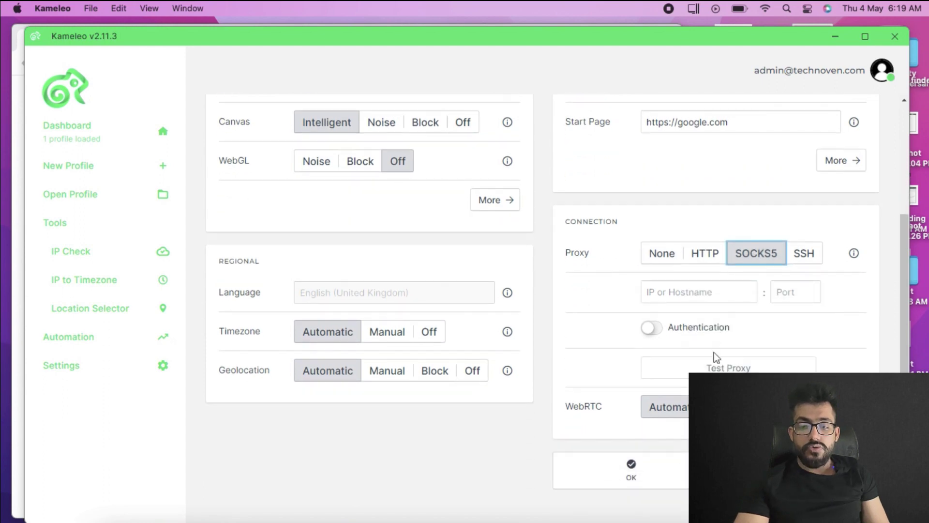
click(728, 291)
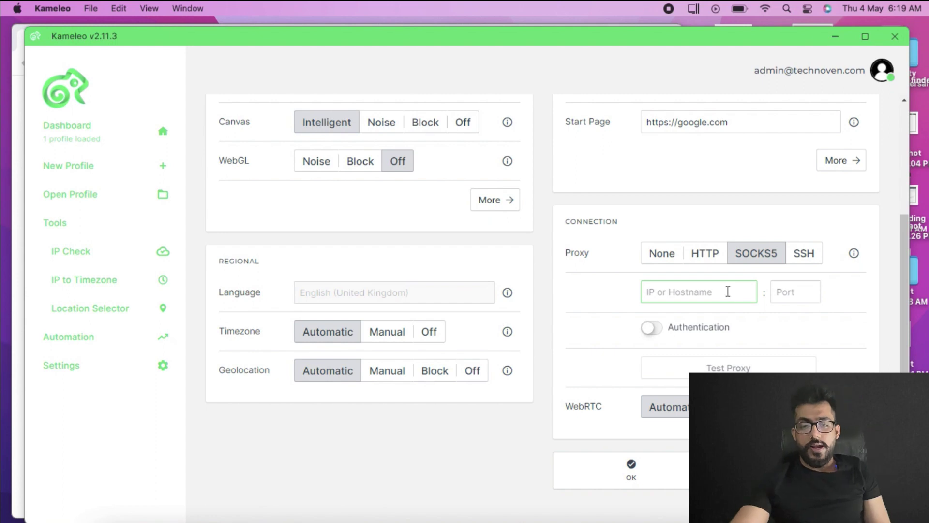
click(790, 292)
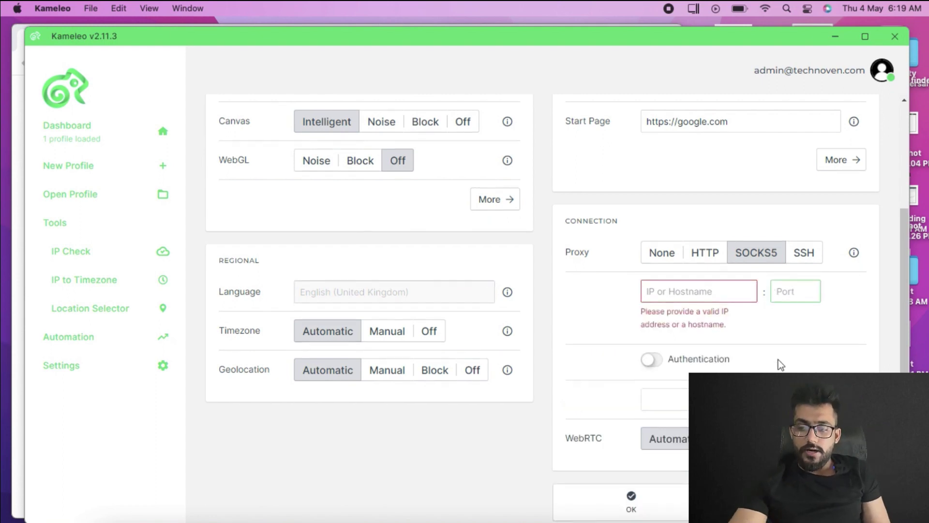
scroll(778, 359, down, 2)
scroll(674, 278, up, 2)
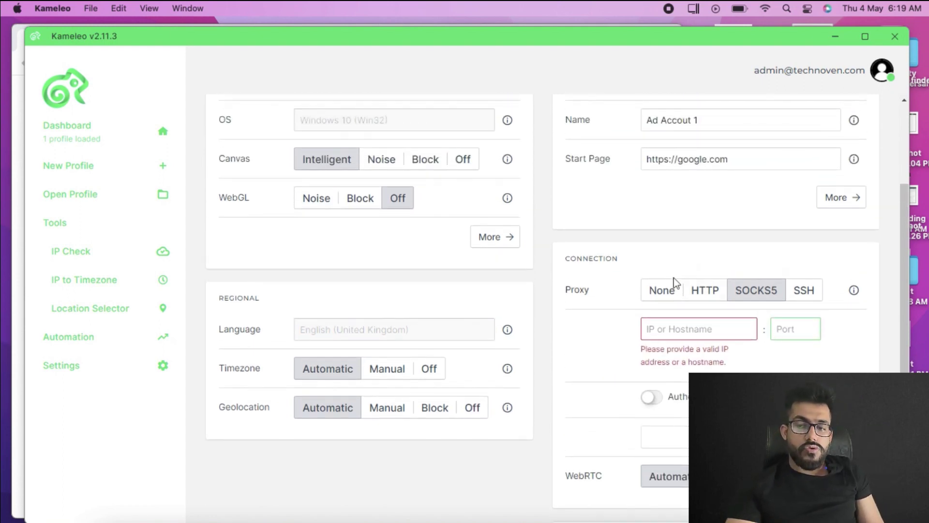
click(666, 292)
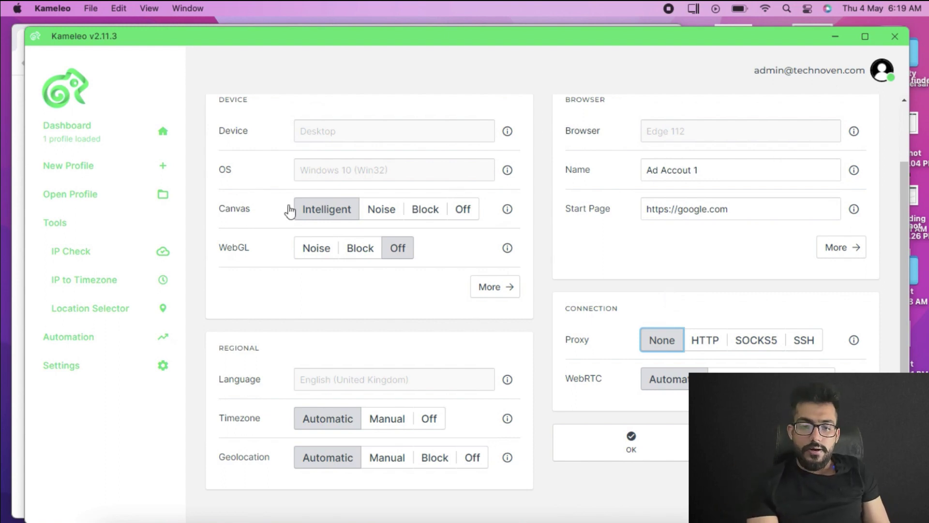
click(86, 250)
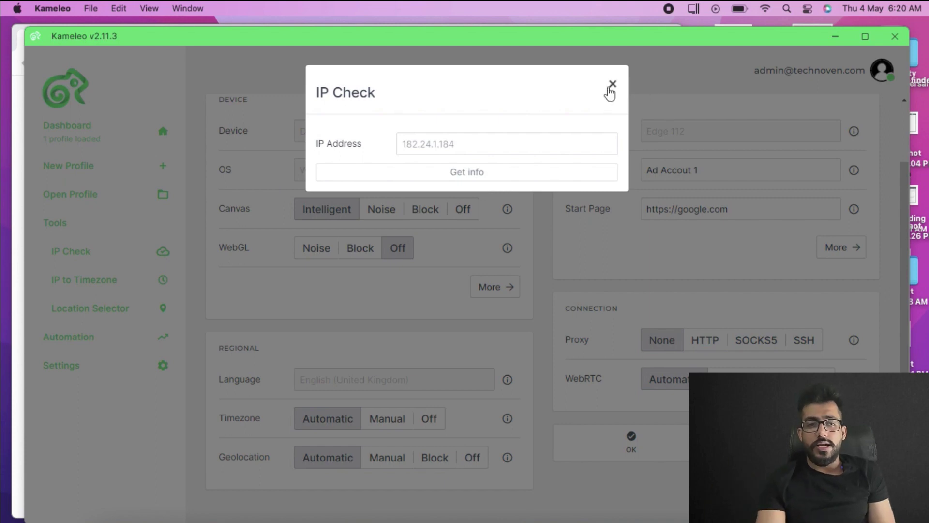
click(613, 86)
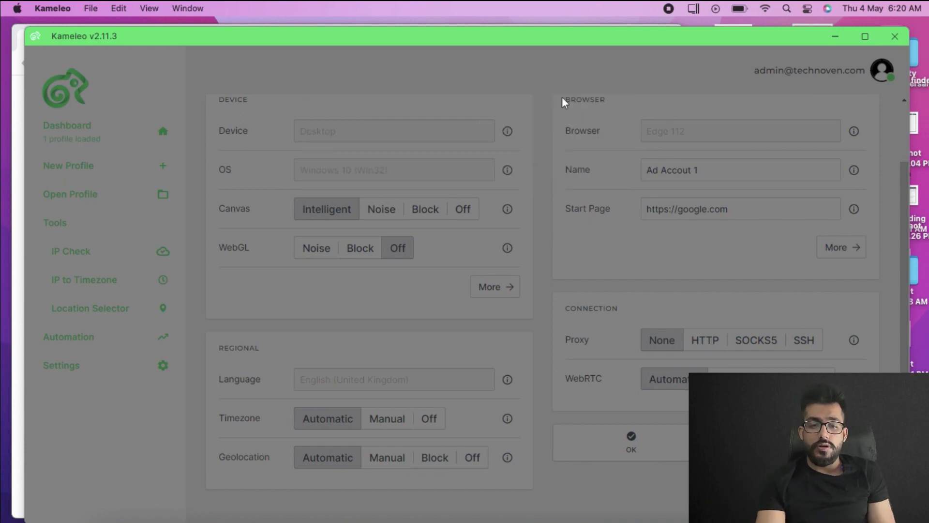
click(147, 288)
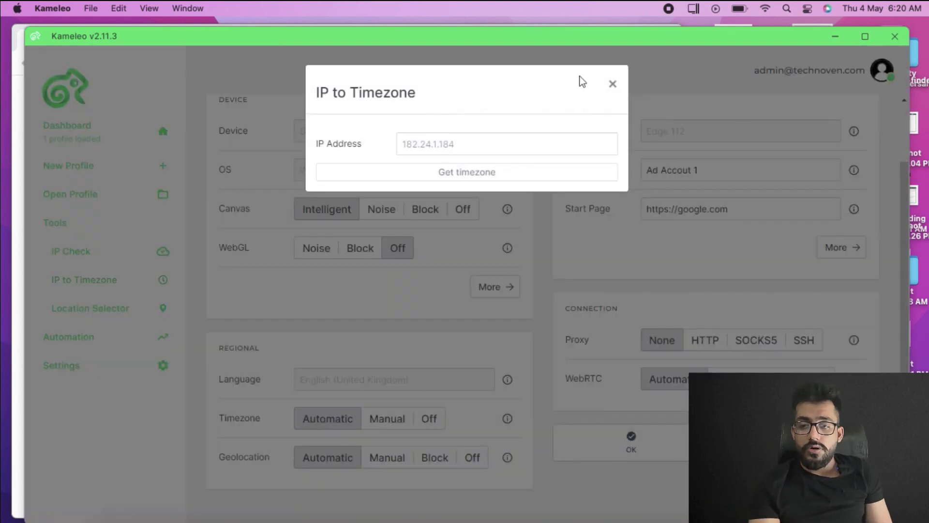
click(614, 85)
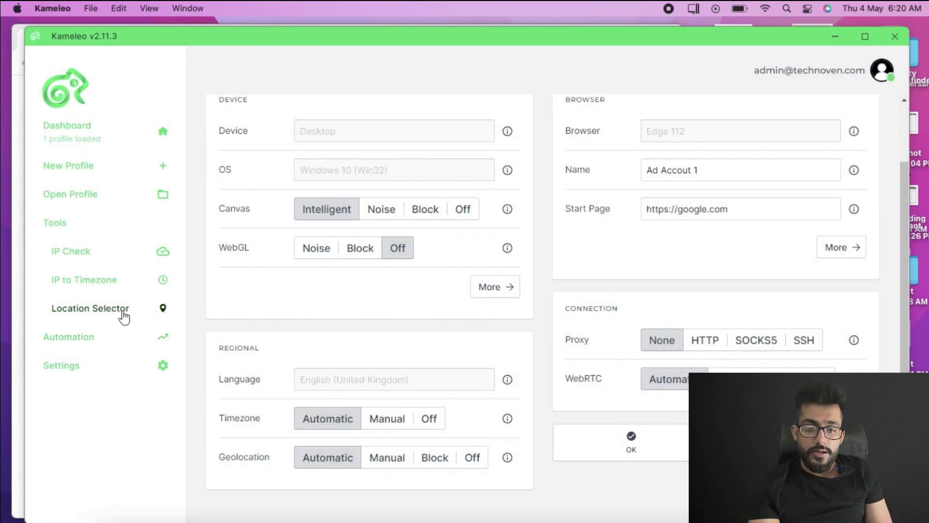
click(125, 314)
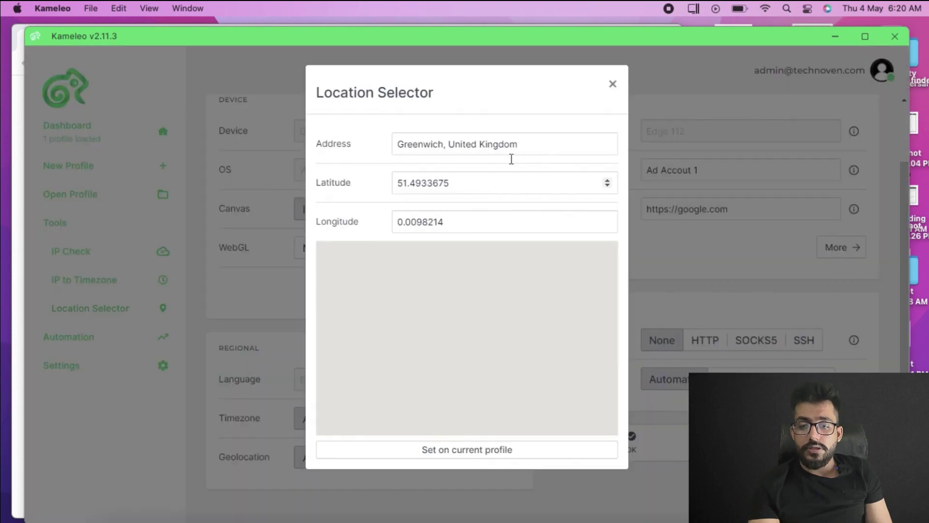
click(612, 85)
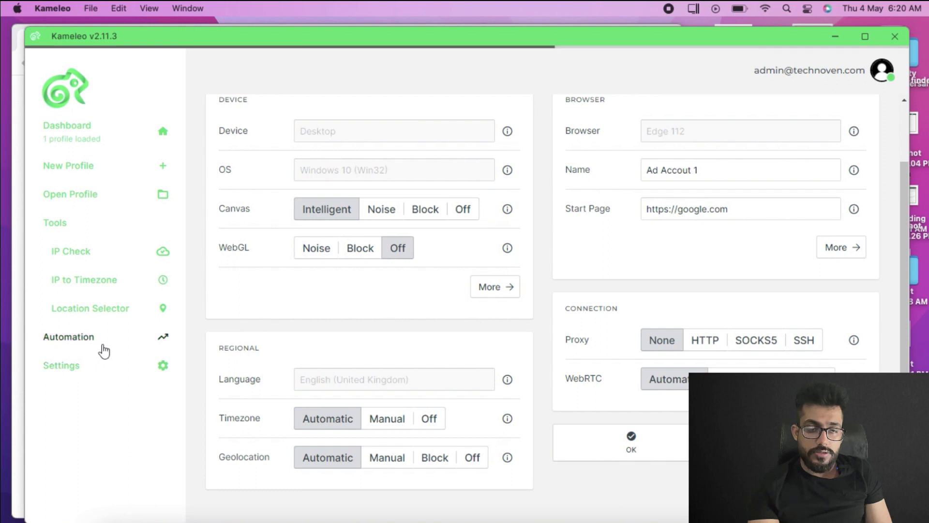
click(103, 349)
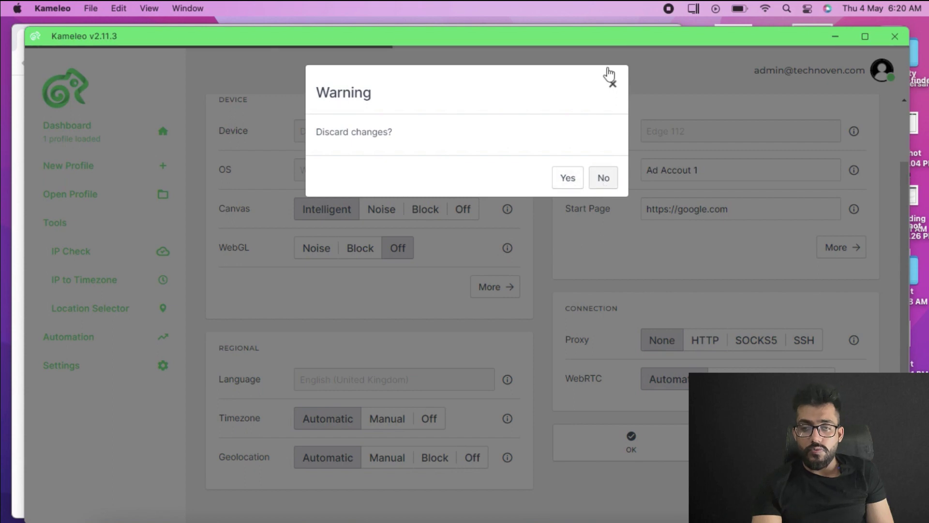
click(612, 84)
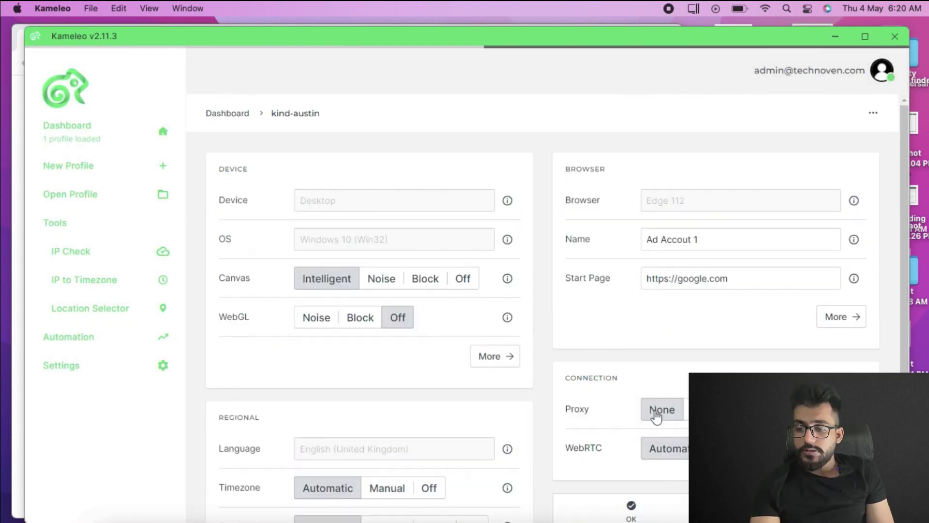
Save the Ad Accout 1 profile and launch its browser from the dashboard
scroll(657, 416, down, 3)
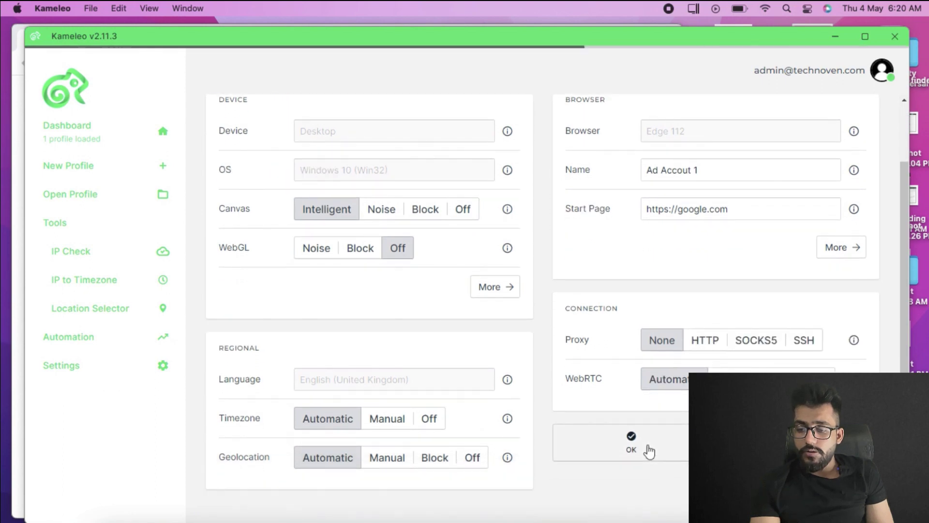
click(649, 448)
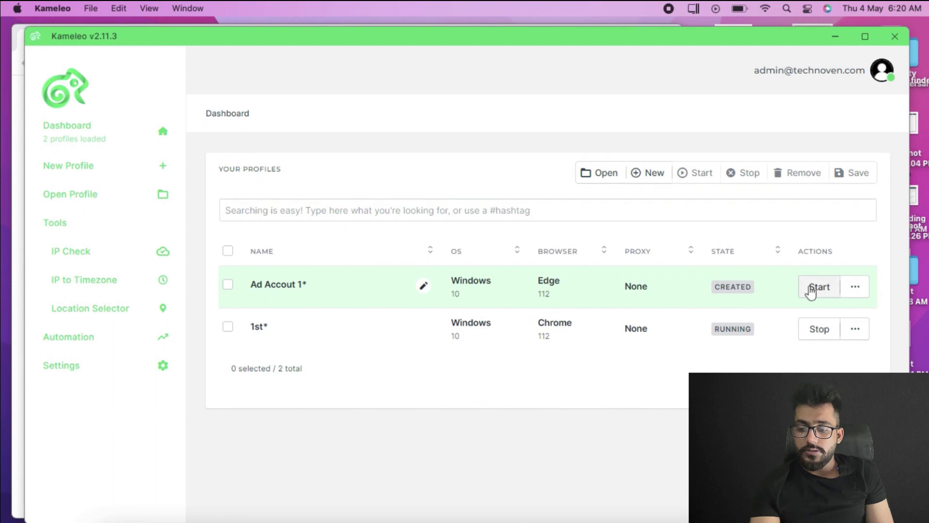
click(688, 519)
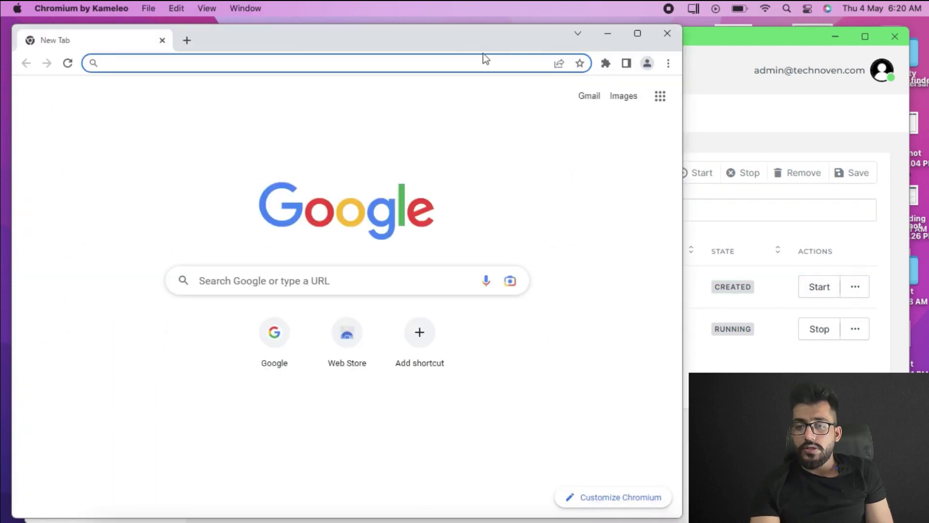
Move the profile's Chromium window aside and load google.com in it
drag(486, 52, 534, 150)
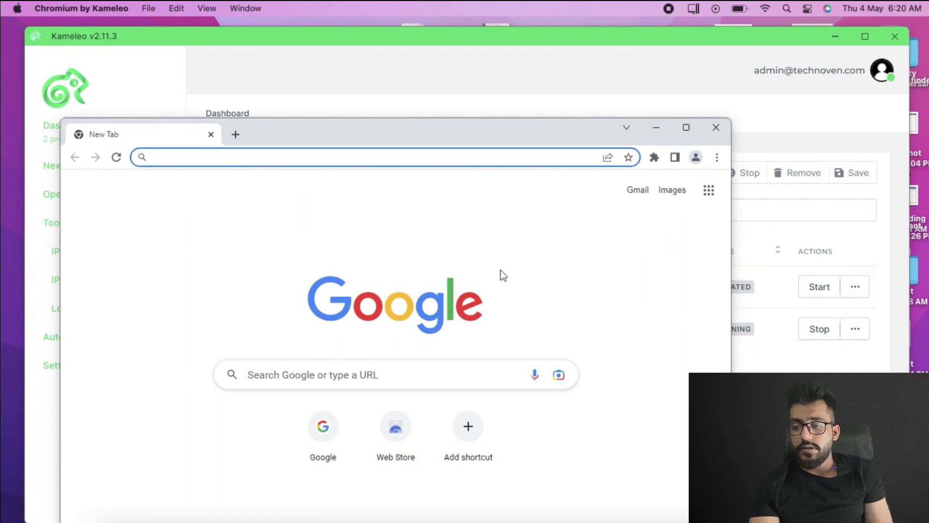
click(265, 158)
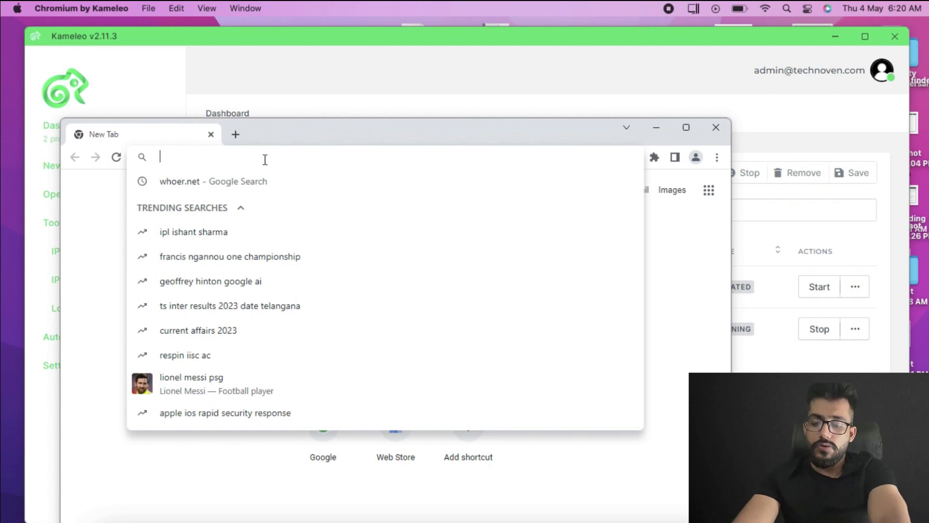
text(google.com)
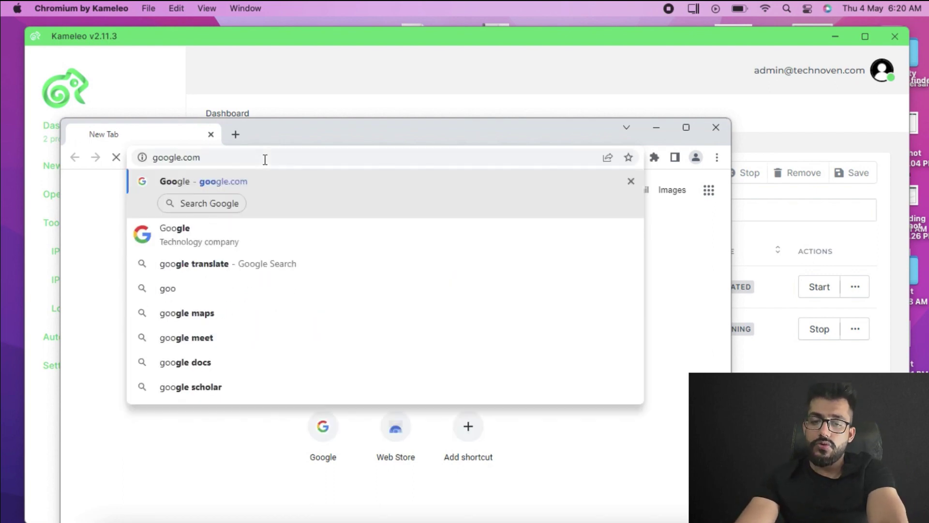
key(Return)
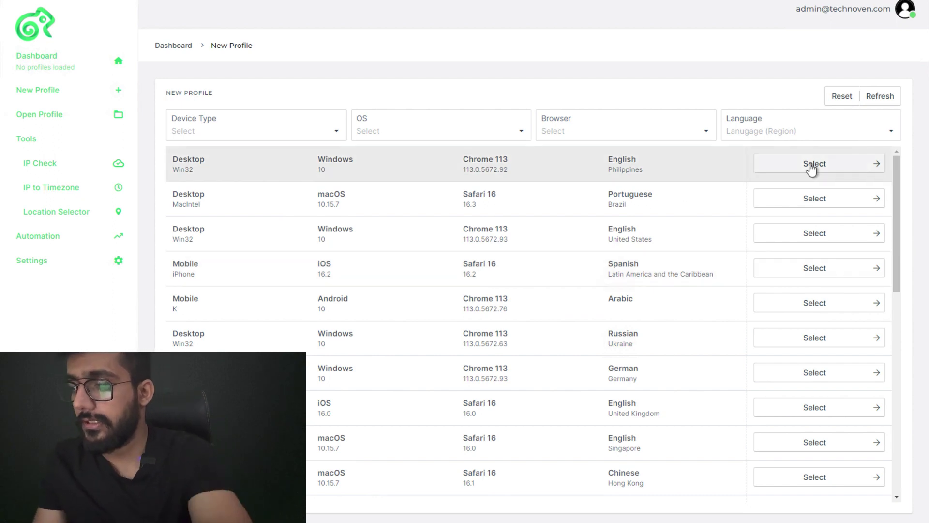
Base a new profile on the first Windows Chrome 113 preset and name it US Profile
click(812, 167)
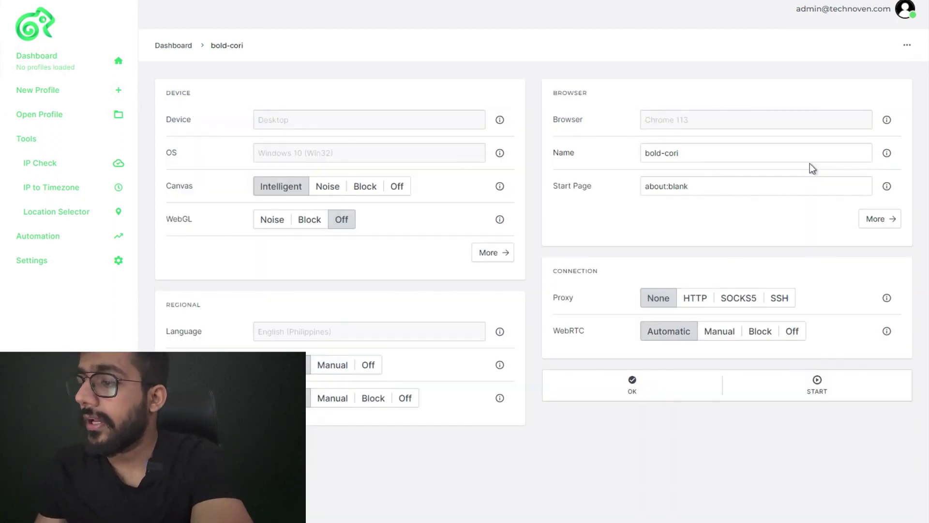
triple_click(713, 154)
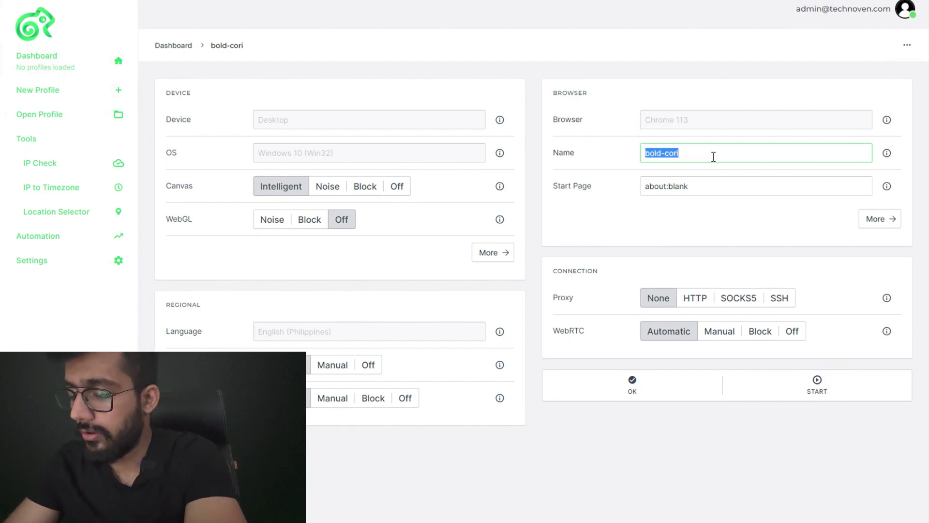
text(U)
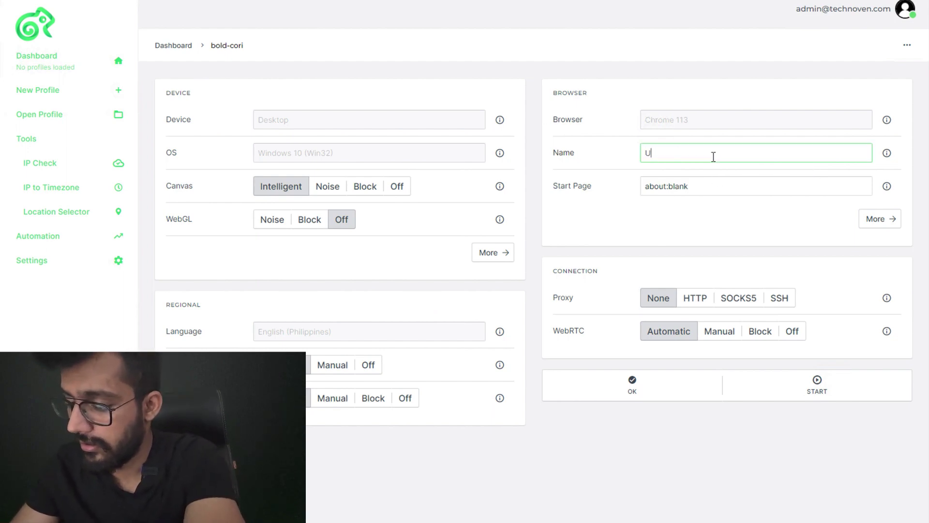
text(S Profile)
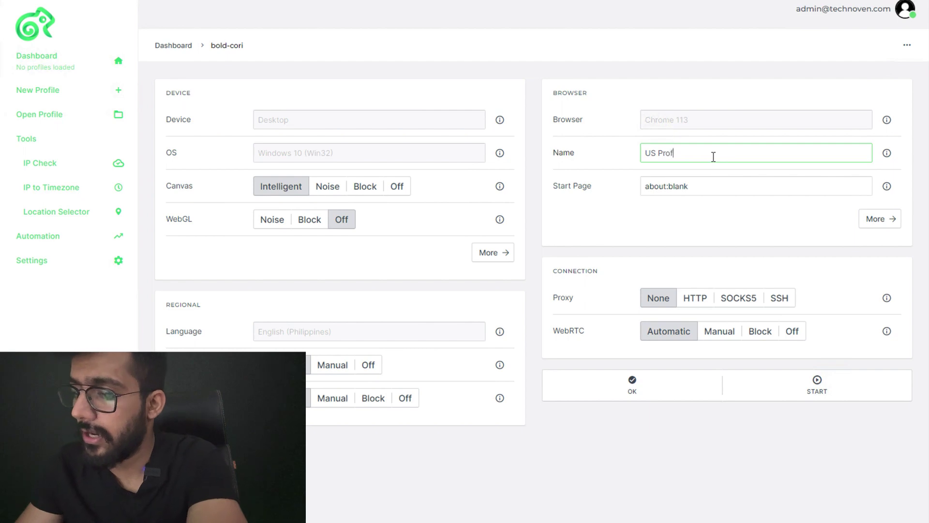
triple_click(664, 191)
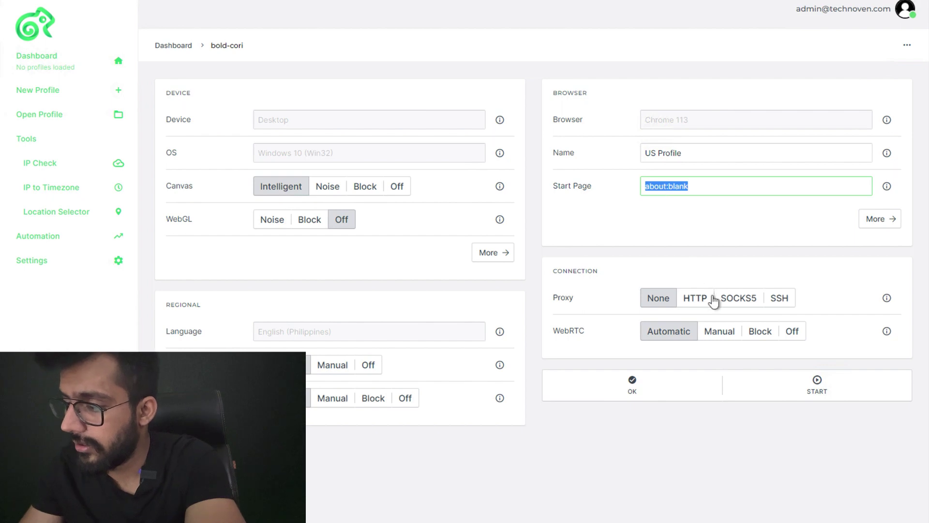
Give it SOCKS5 proxy 172.106.13.203:57759 pasted from Notepad, test it, and finish the profile
click(730, 302)
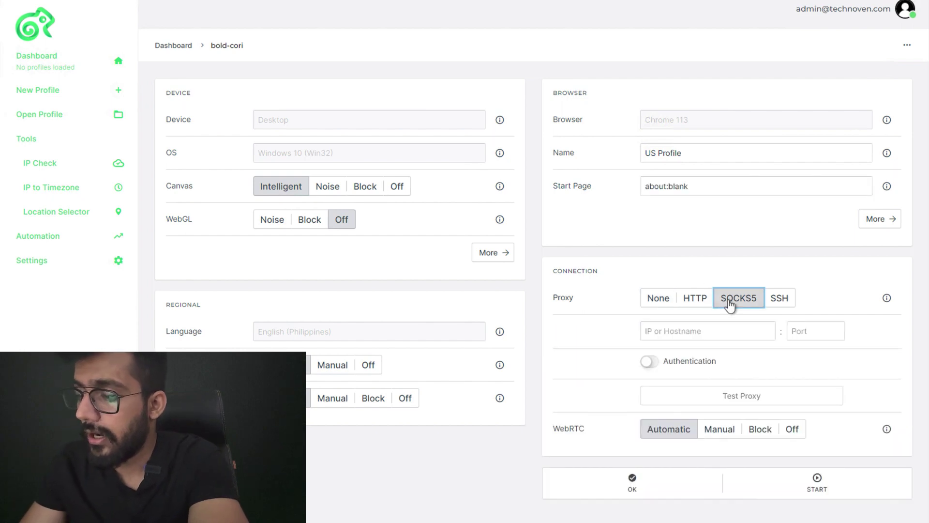
click(714, 330)
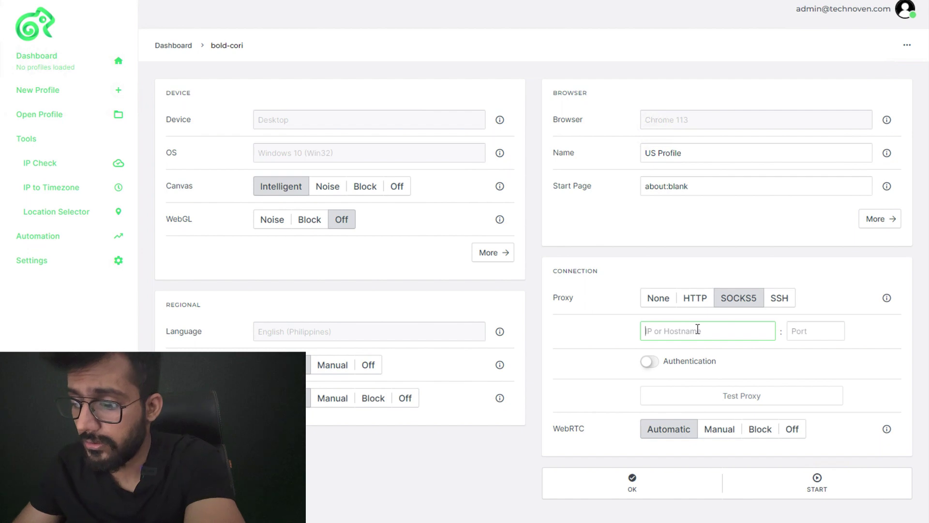
key(alt+Tab)
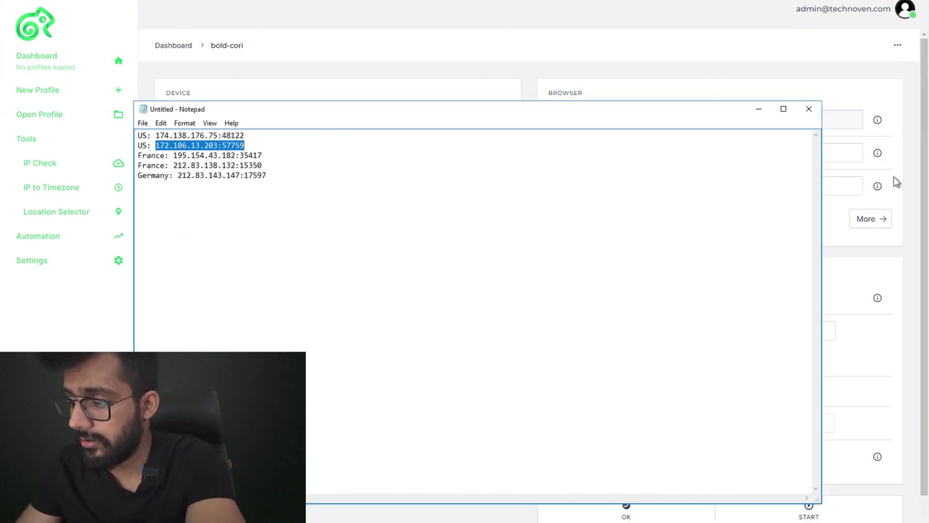
key(alt+Tab)
click(699, 328)
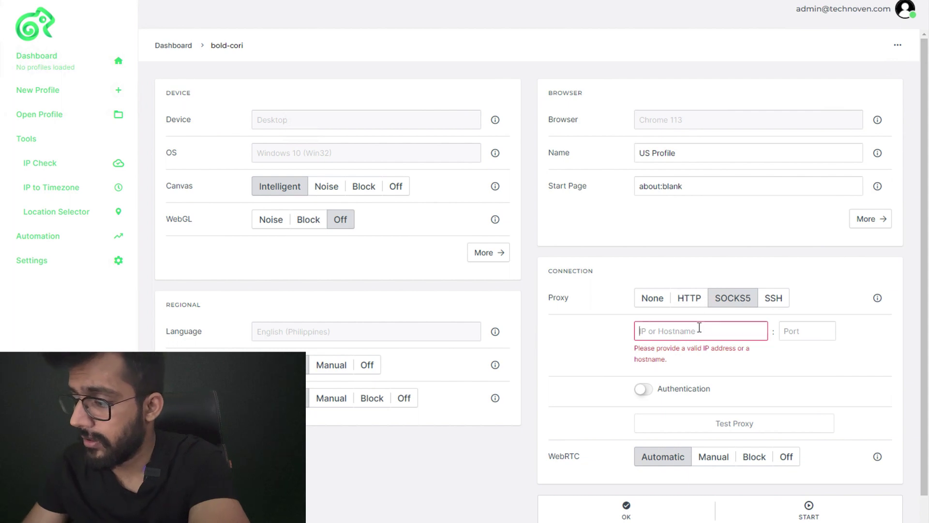
text(172.106.13.203:57759)
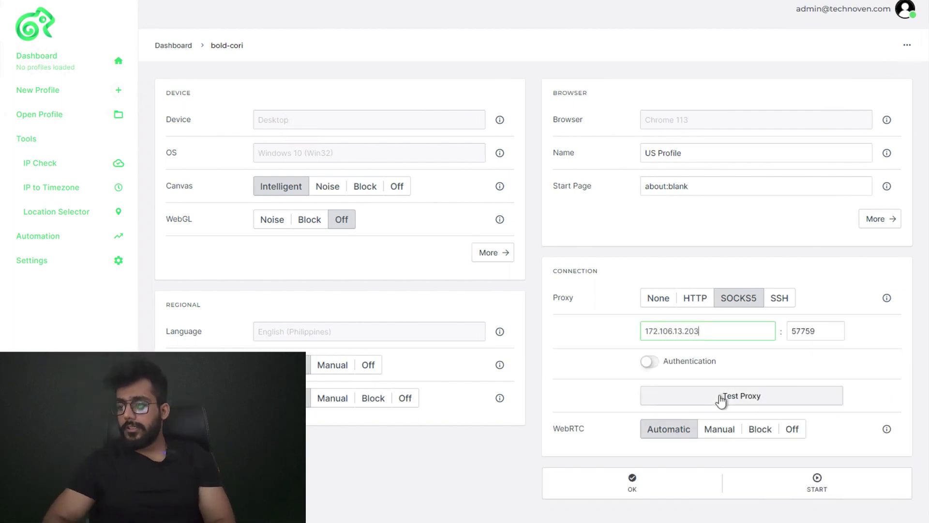
click(721, 402)
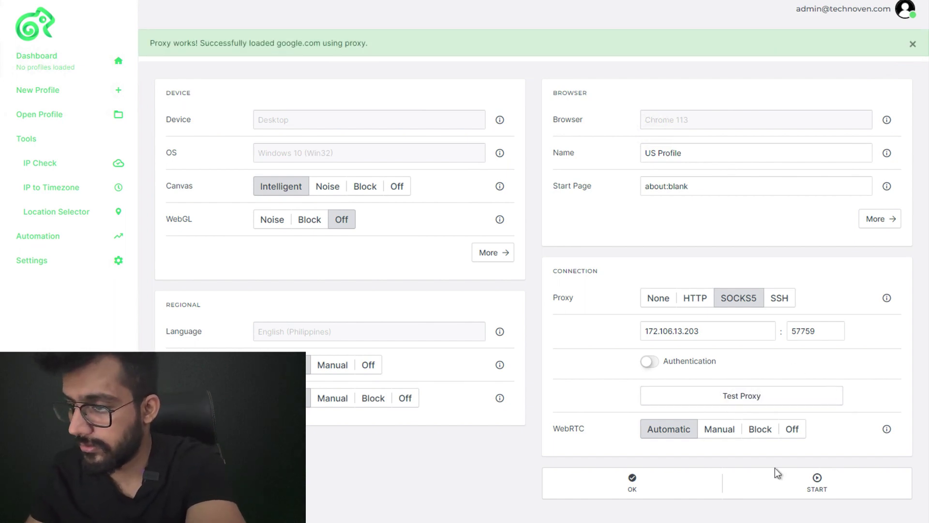
click(751, 486)
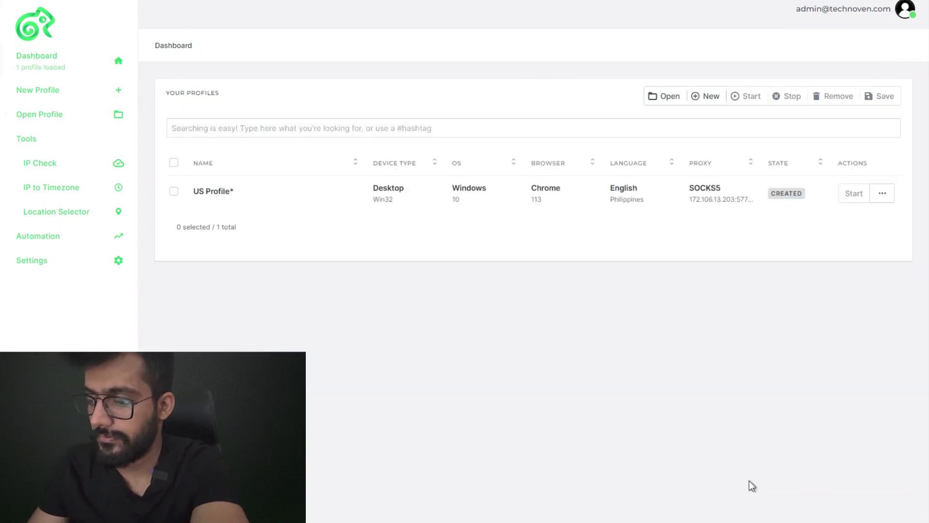
Launch US Profile and verify on whoer.net that it shows a Bluffton, United States IP
click(849, 199)
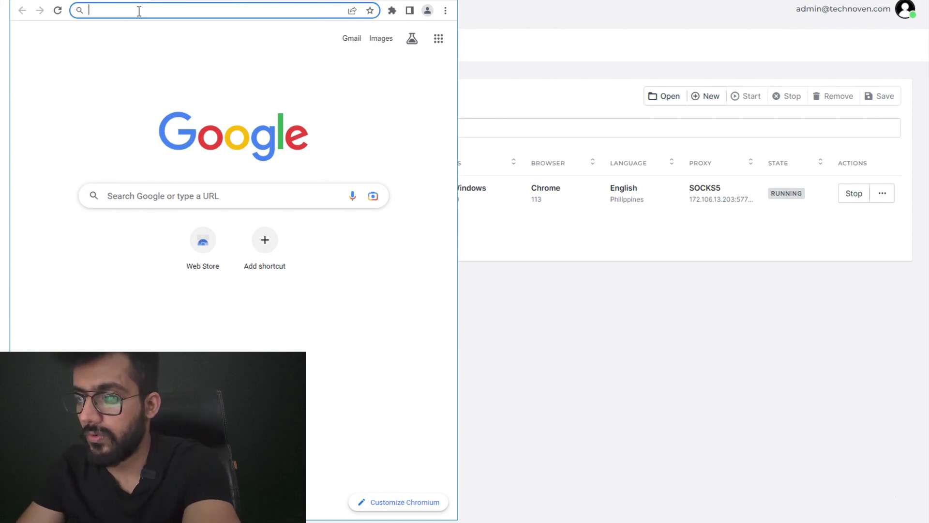
text(whoer)
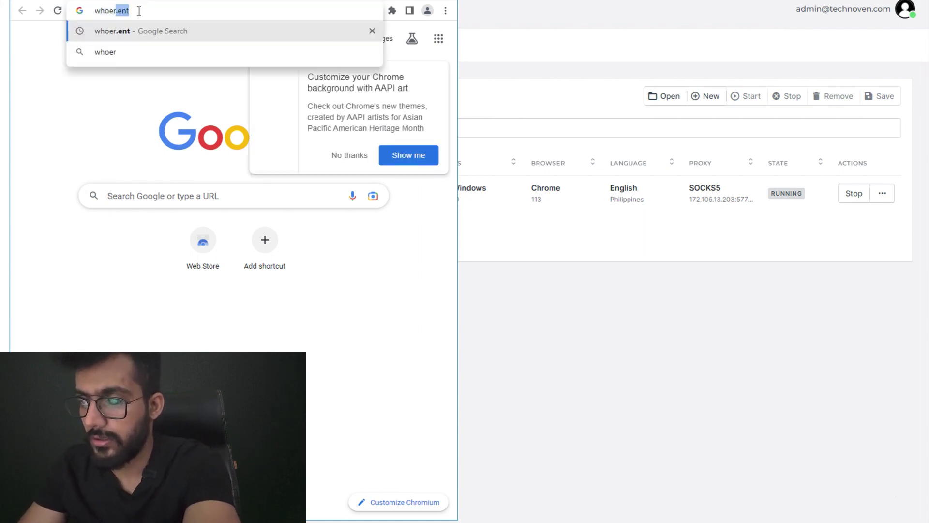
text(.net)
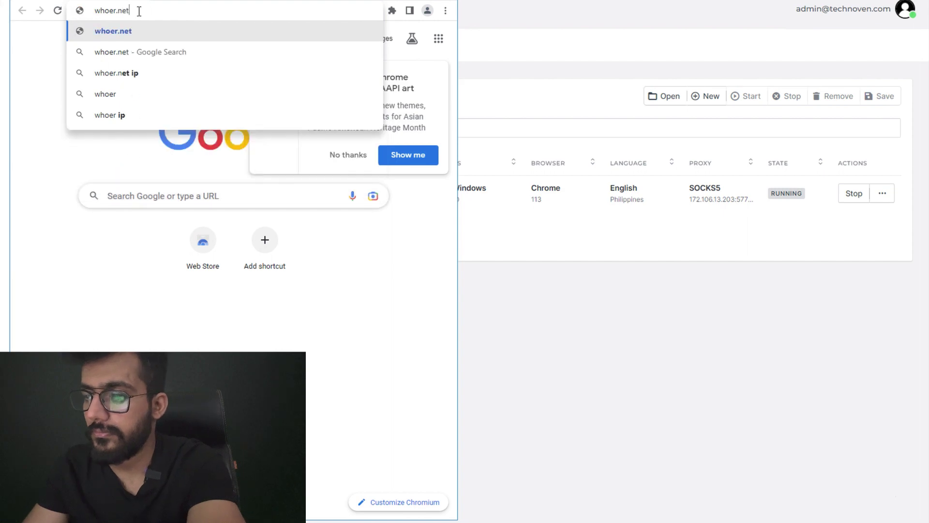
key(Return)
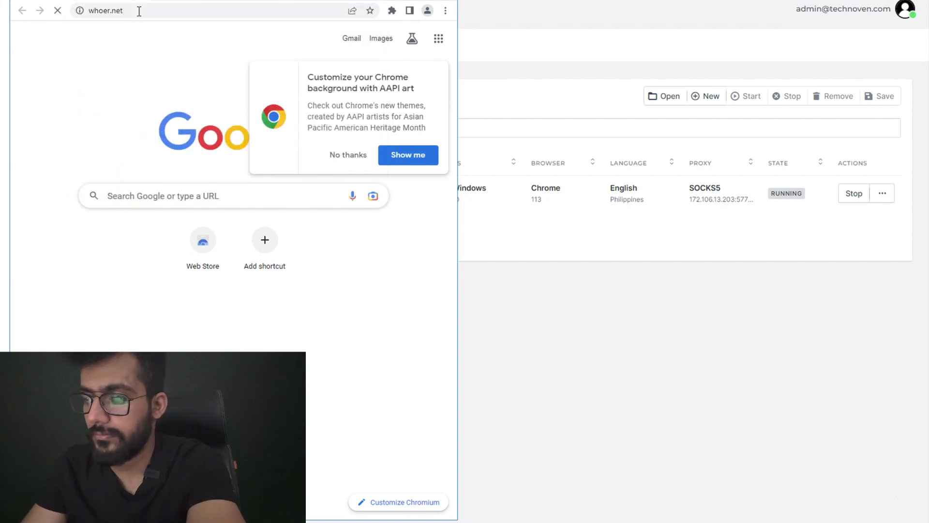
click(332, 153)
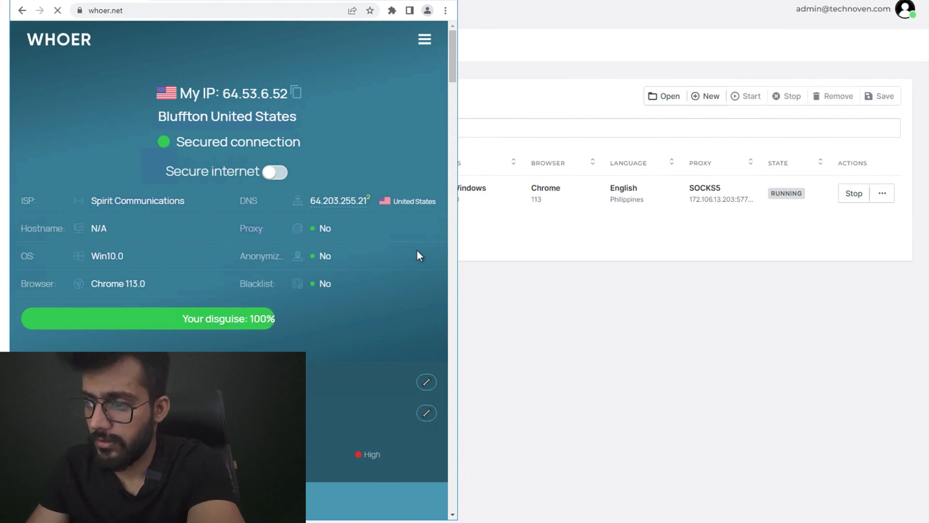
click(453, 158)
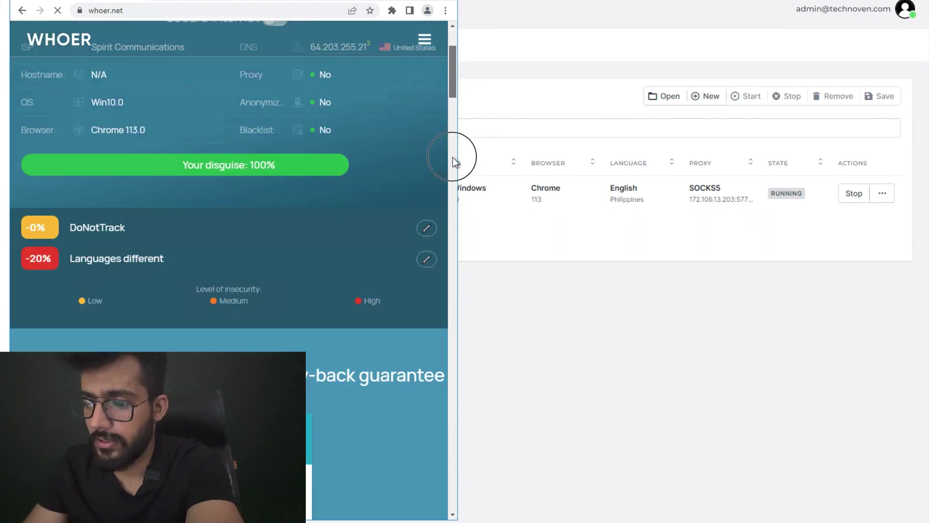
drag(453, 159, 467, 291)
click(517, 310)
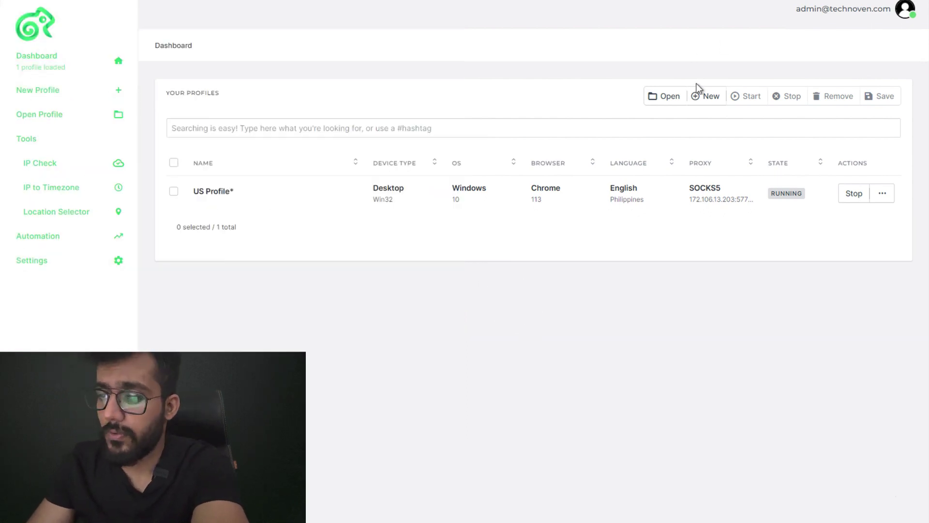
Start another profile from the macOS Safari 16 English (Singapore) fingerprint
click(699, 100)
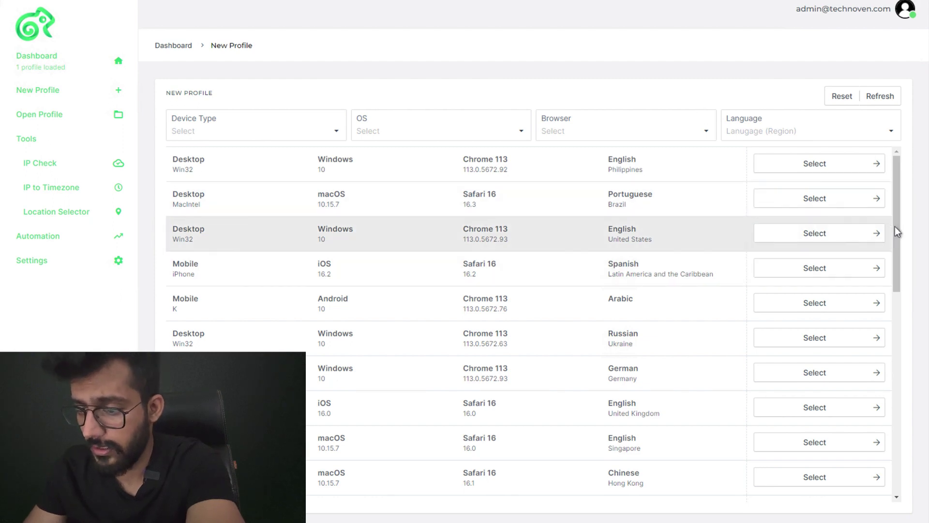
drag(895, 247, 899, 292)
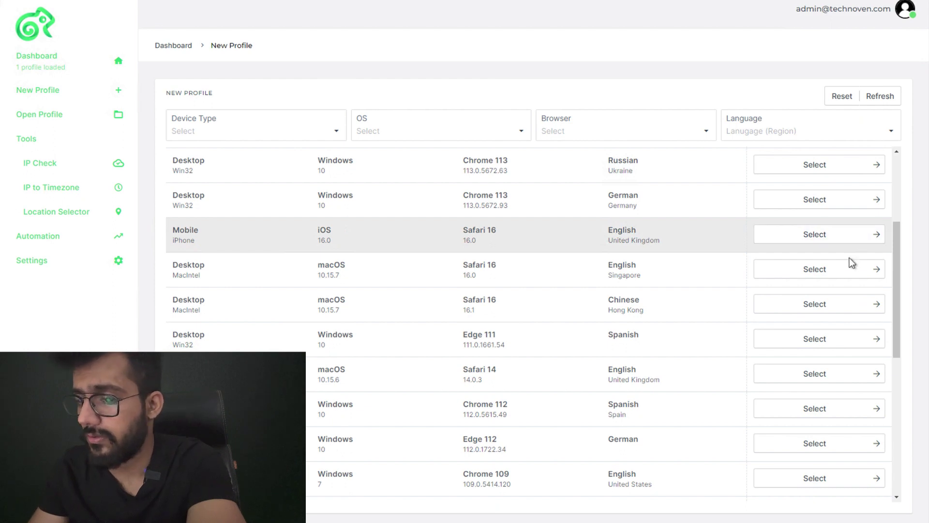
click(846, 271)
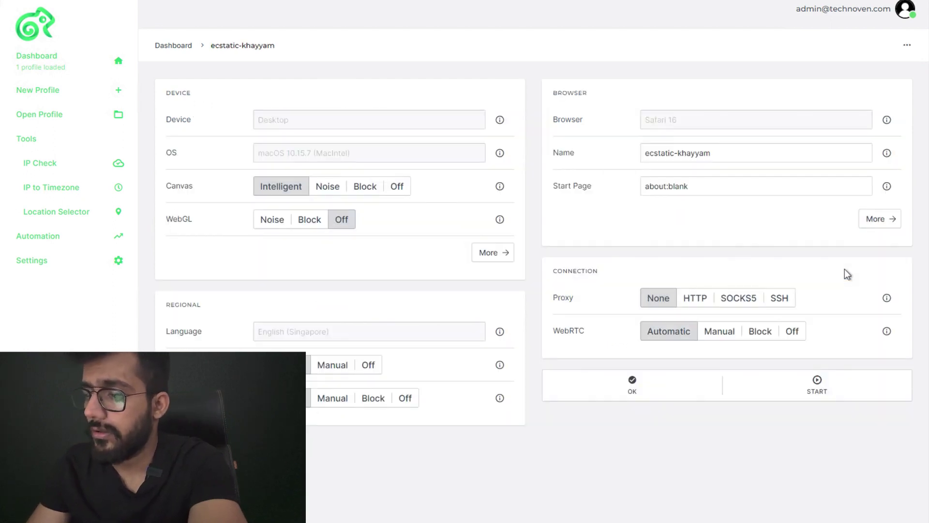
Replace the generated profile name with 'France'
triple_click(707, 155)
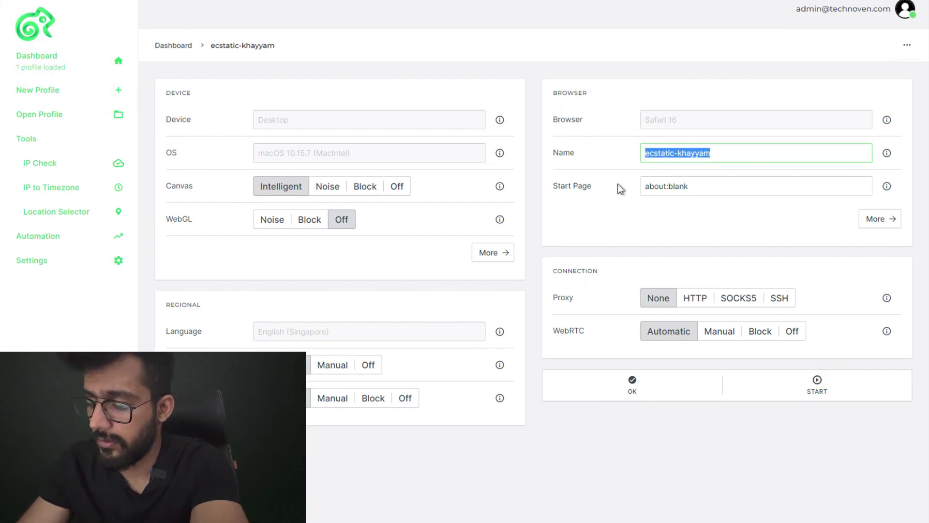
text(FR)
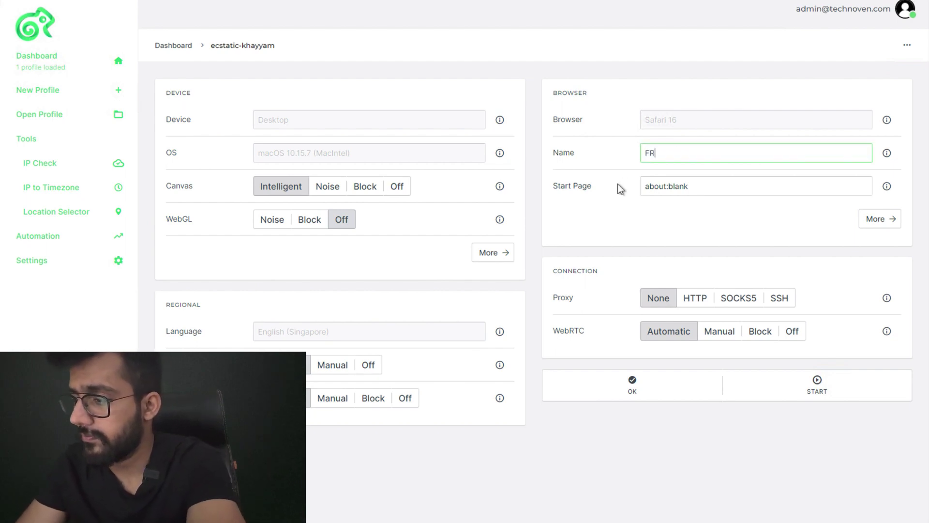
key(BackSpace)
text(rank)
key(BackSpace)
key(BackSpace)
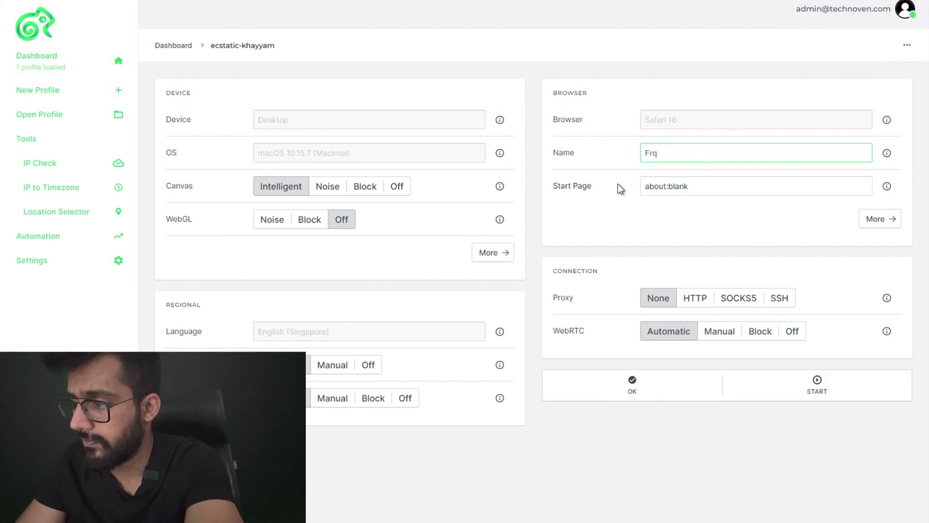
text(nce)
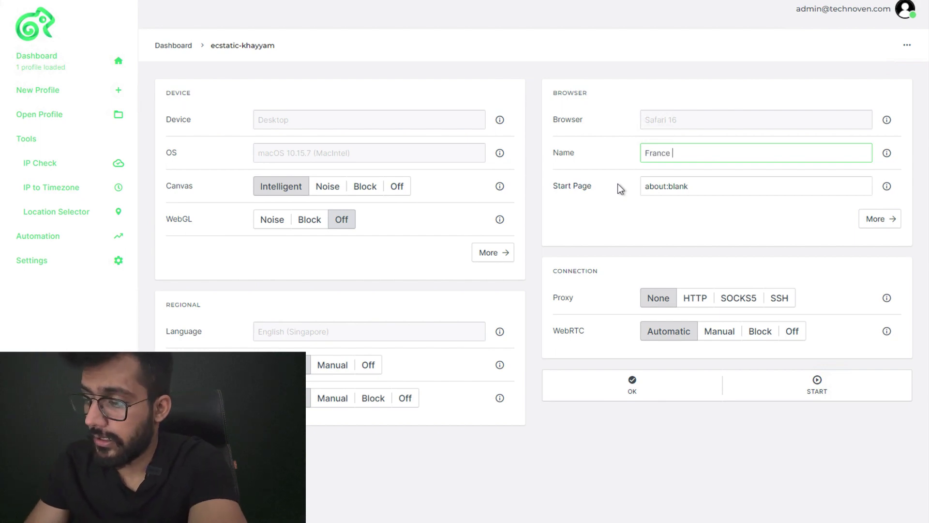
Set SOCKS5 proxy 195.154.43.182:35417 copied from Notepad, test it, and save the France profile
click(728, 299)
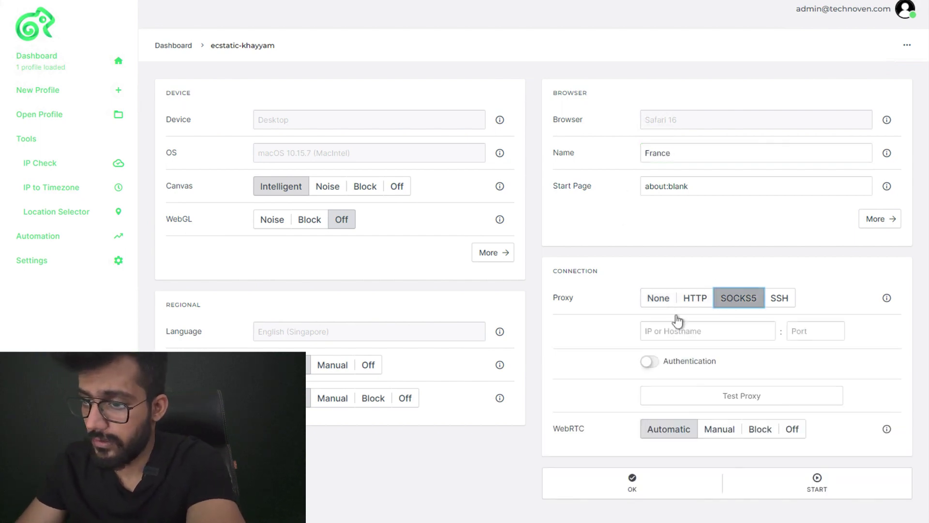
key(alt+Tab)
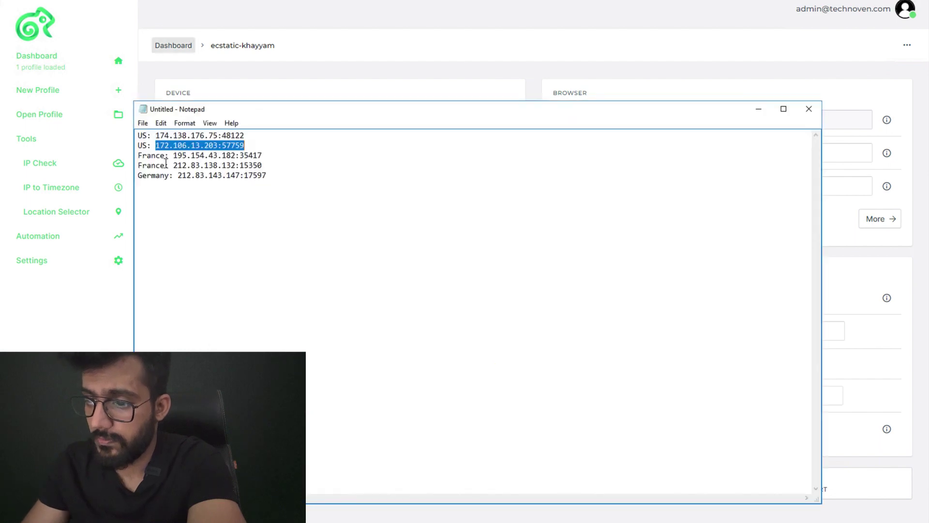
click(173, 156)
drag(223, 156, 264, 155)
key(ctrl+c)
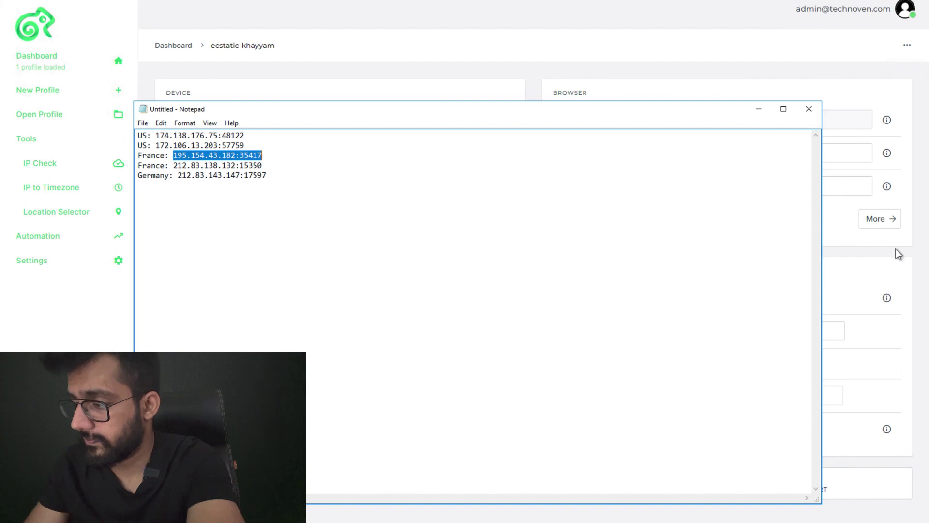
click(886, 255)
click(734, 331)
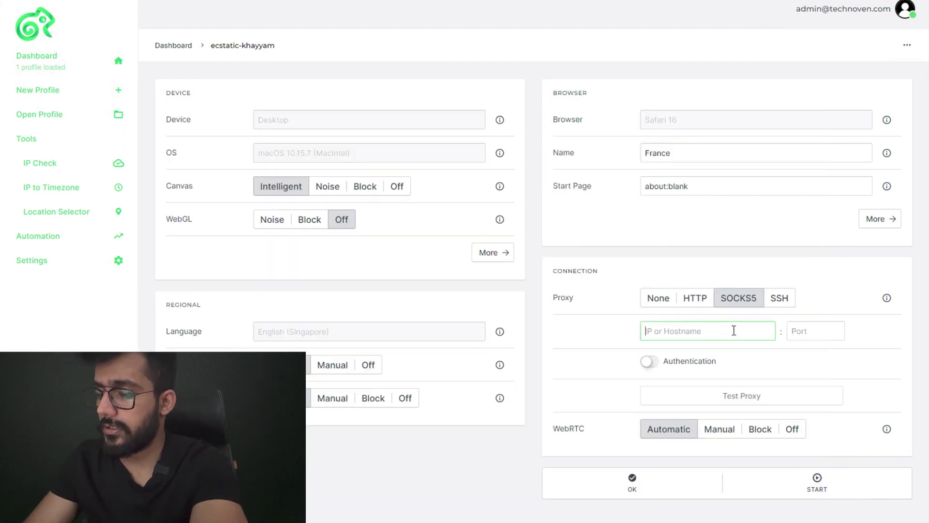
key(ctrl+v)
click(724, 401)
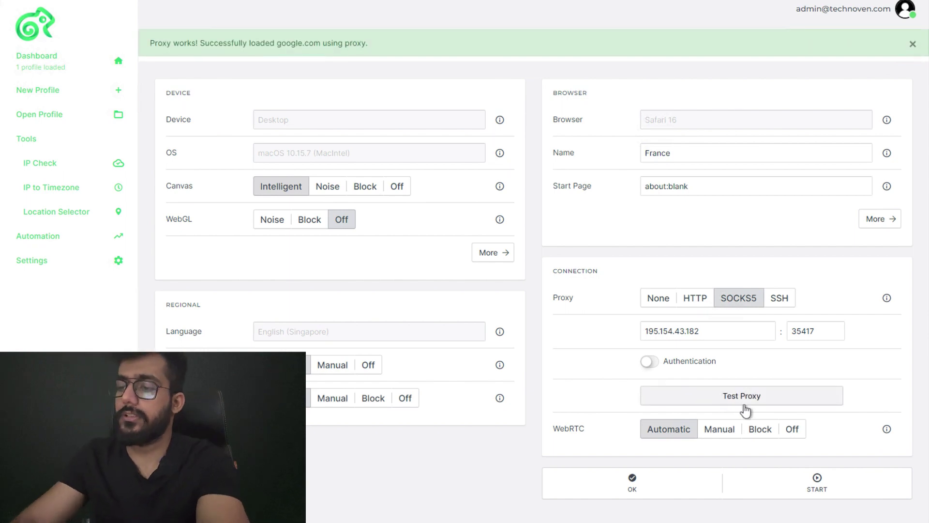
click(765, 482)
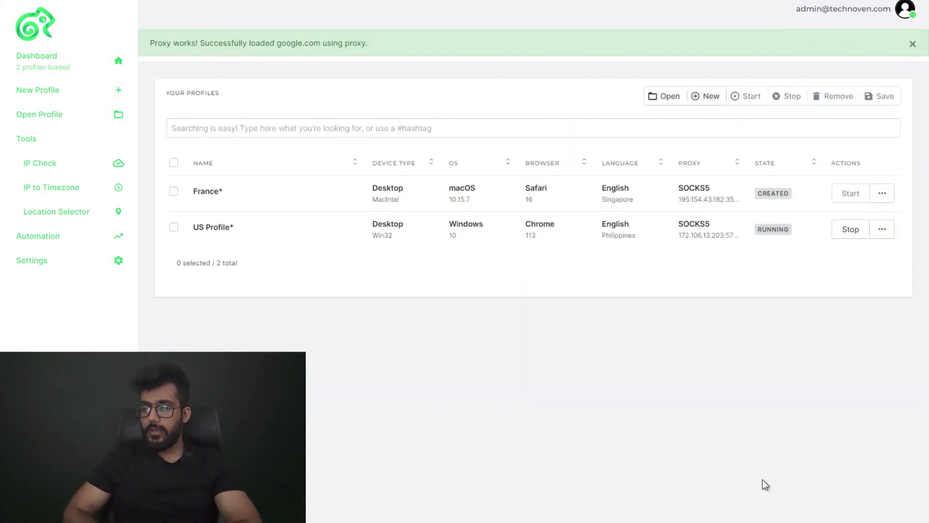
Move the France browser window to the right and load whoer.net, showing a Strasbourg, France IP
text(who)
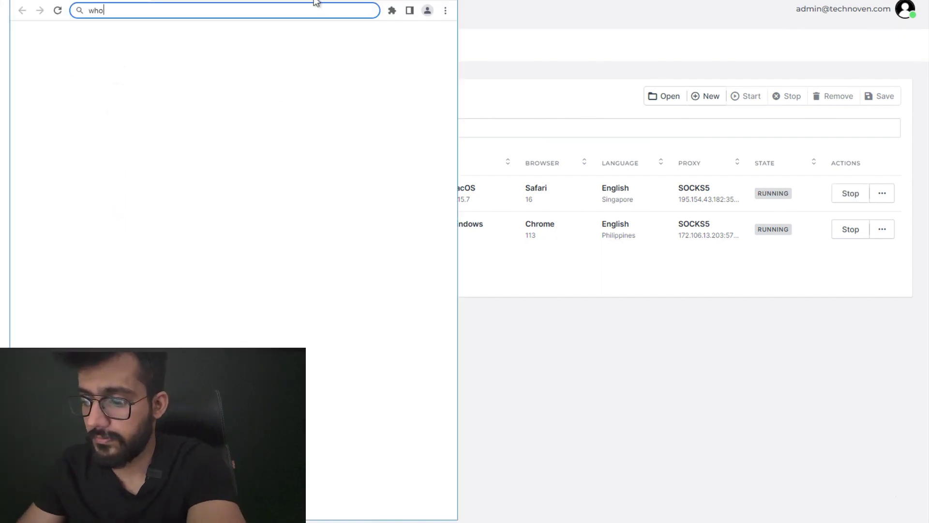
drag(316, 2, 693, 3)
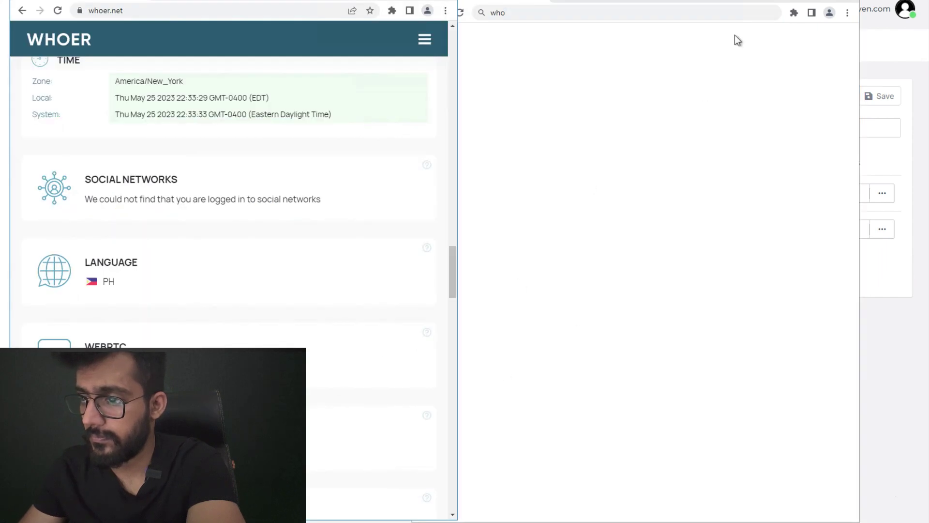
drag(682, 2, 702, 1)
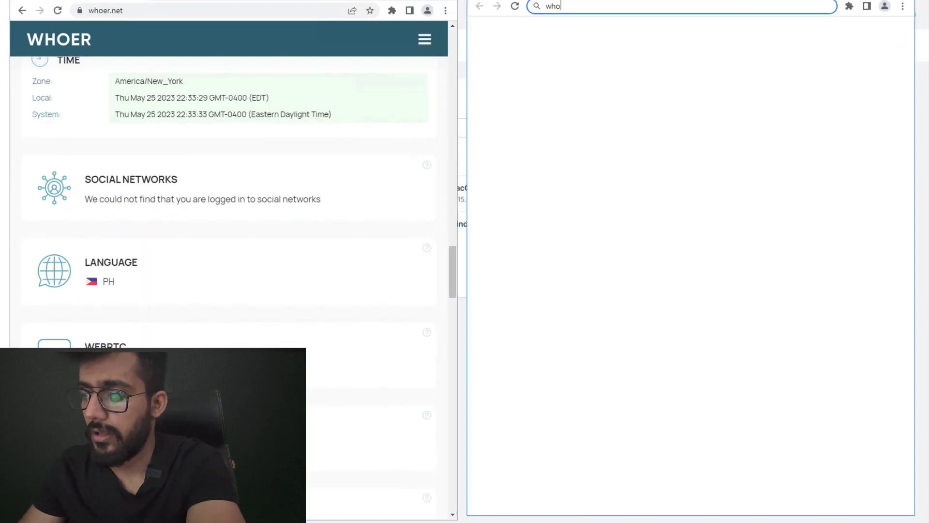
scroll(379, 107, up, 20)
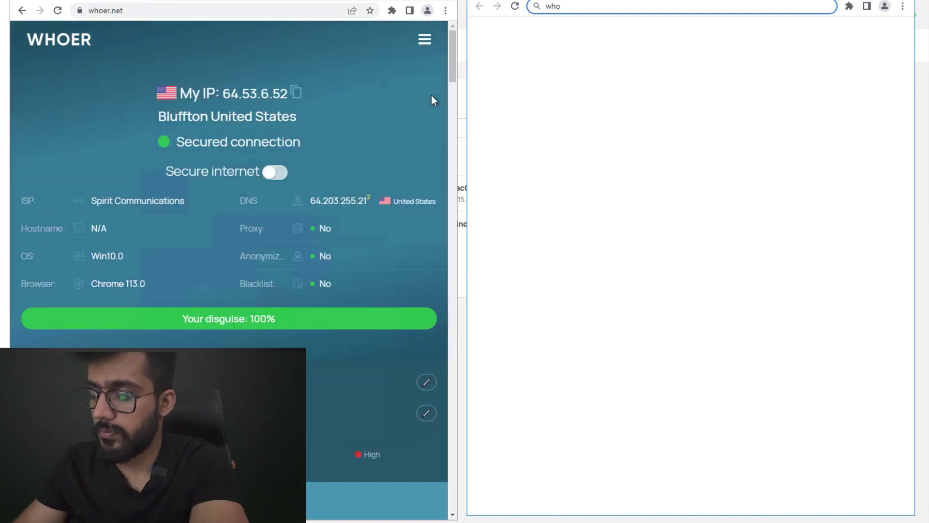
click(643, 7)
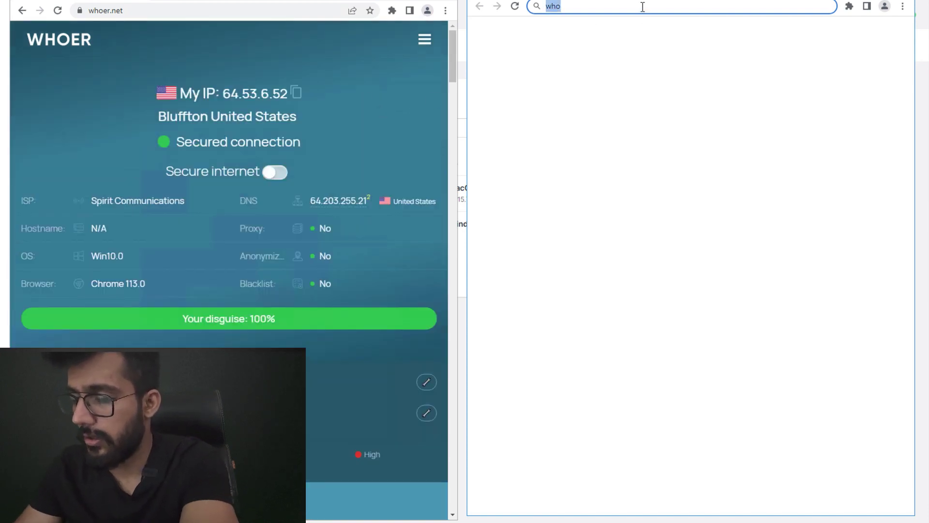
click(643, 7)
text(er.)
key(Return)
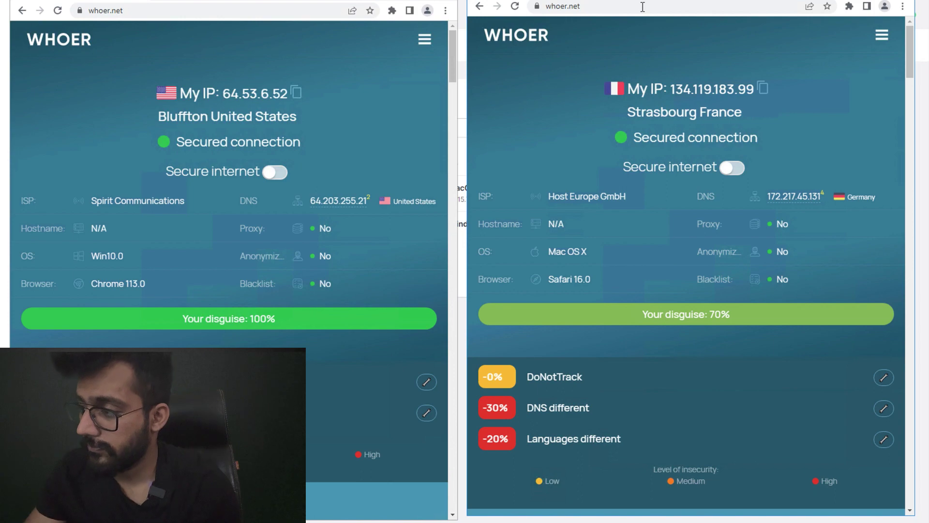
Scroll both whoer.net windows and search the France results page for 'mac'
drag(909, 73, 910, 249)
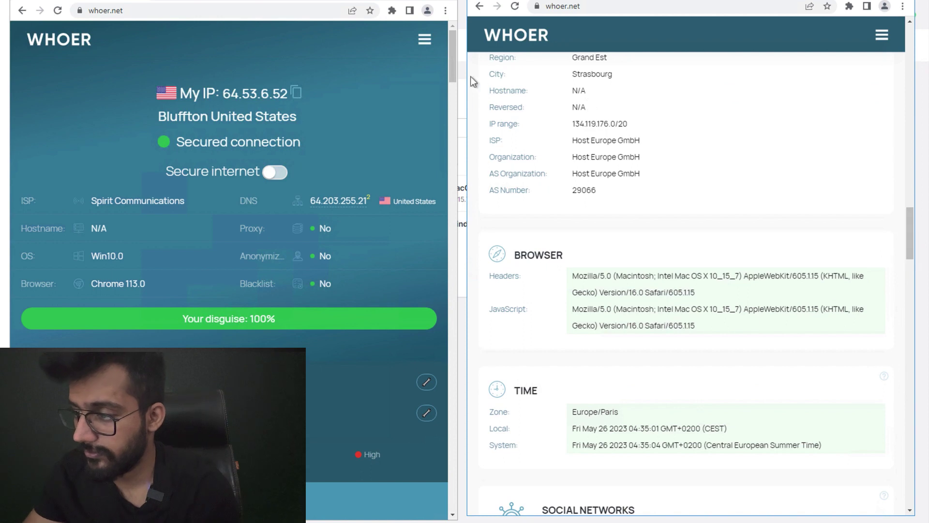
drag(452, 58, 439, 222)
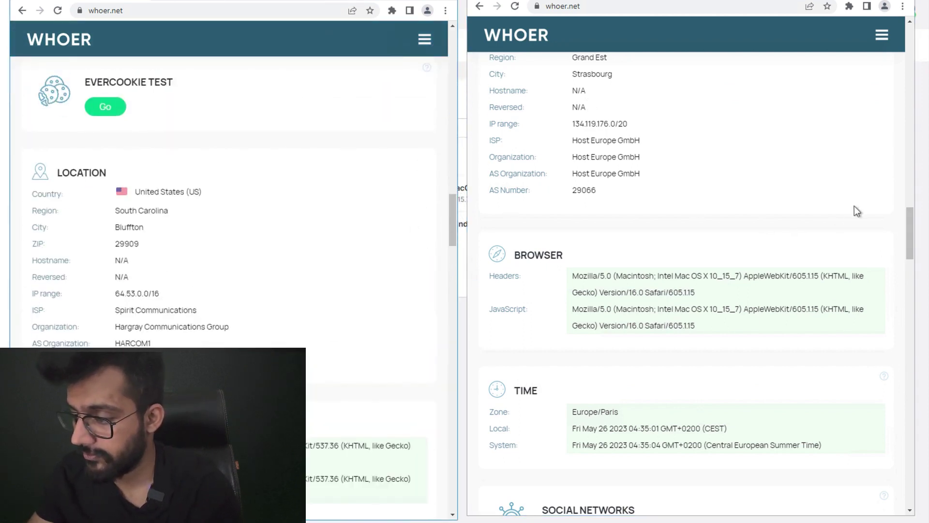
drag(903, 232, 901, 152)
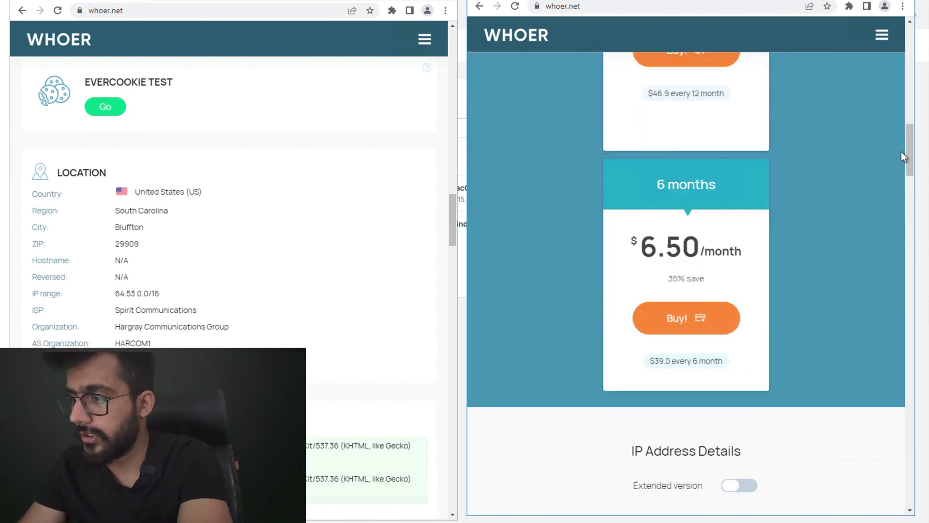
key(ctrl+f)
text(mac)
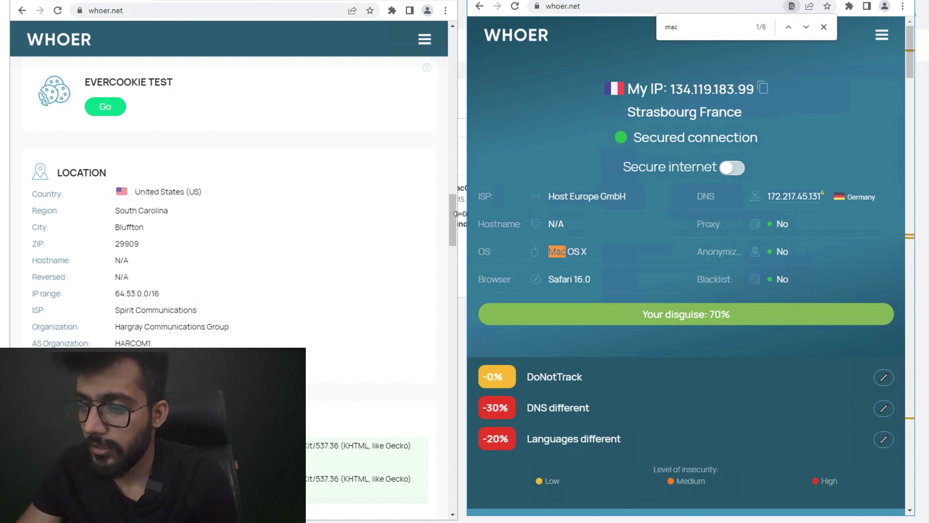
drag(452, 202, 447, 45)
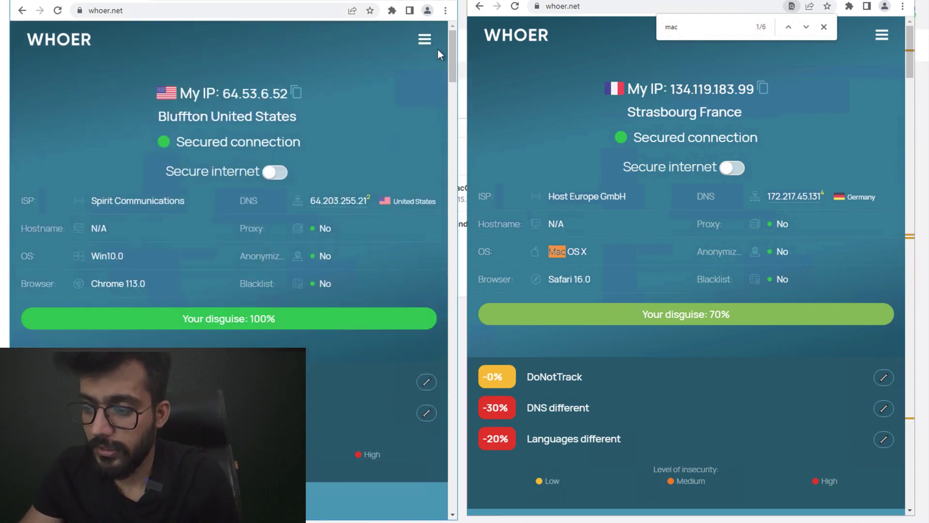
Compare the US Win10.0 OS value, user-agent strings and time zone rows with the France results
click(126, 259)
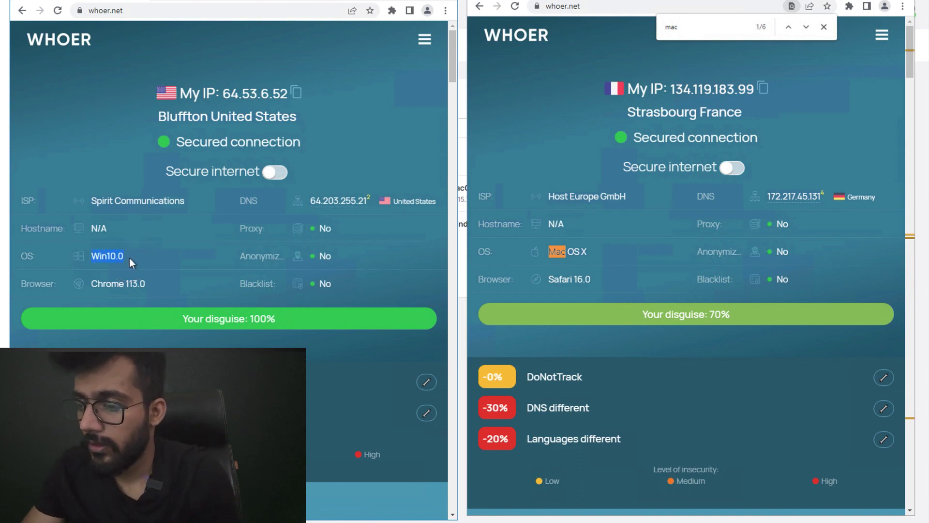
drag(455, 59, 446, 250)
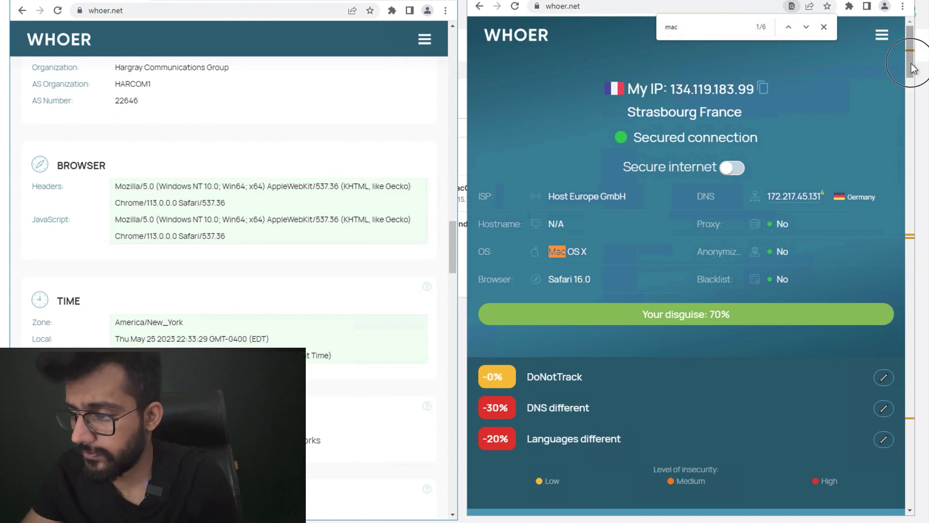
drag(913, 58, 905, 249)
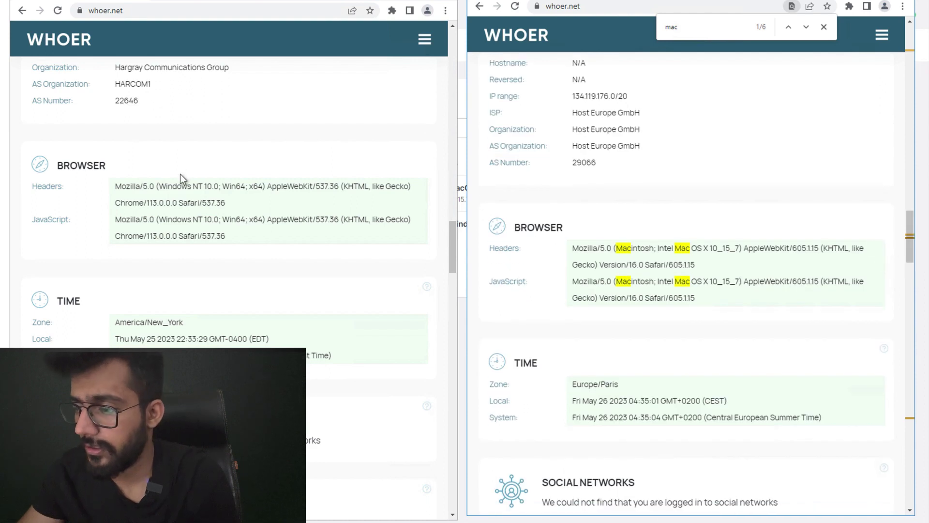
drag(120, 186, 259, 245)
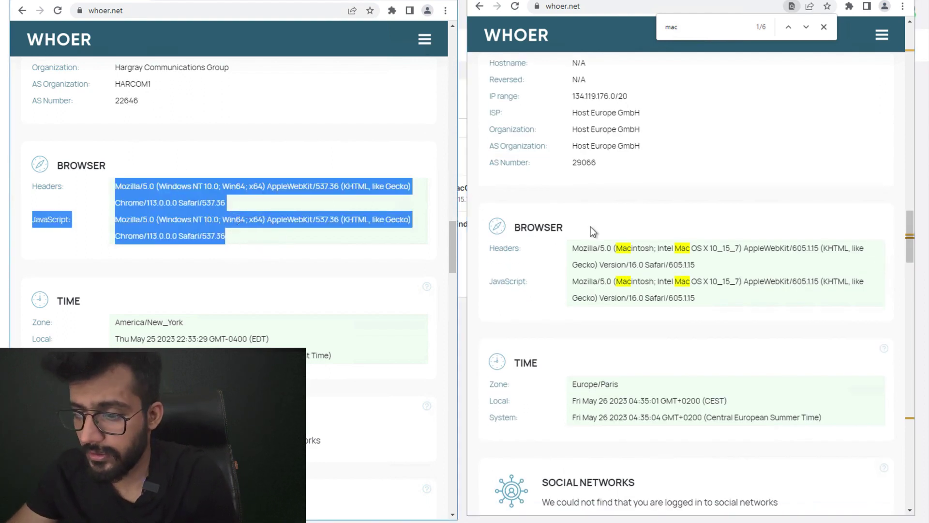
drag(573, 260, 660, 338)
drag(176, 326, 337, 360)
scroll(372, 457, down, 4)
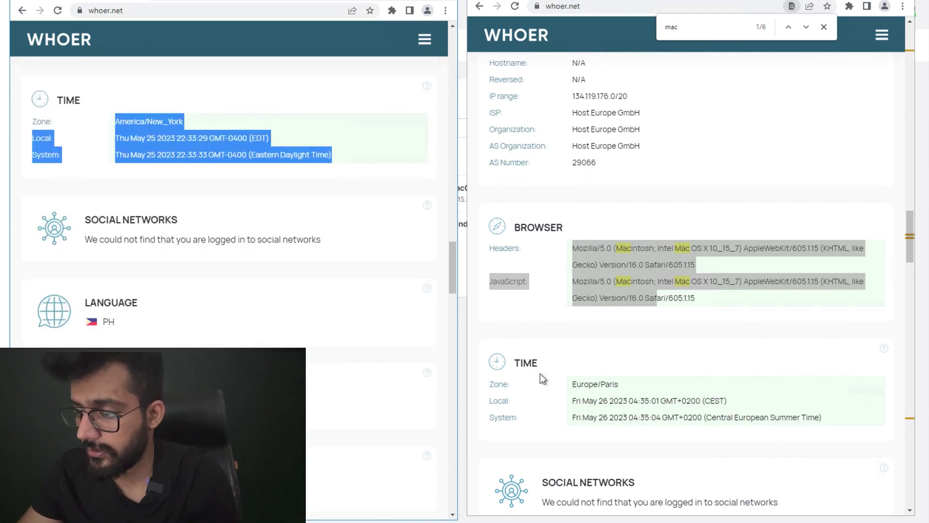
scroll(694, 283, down, 4)
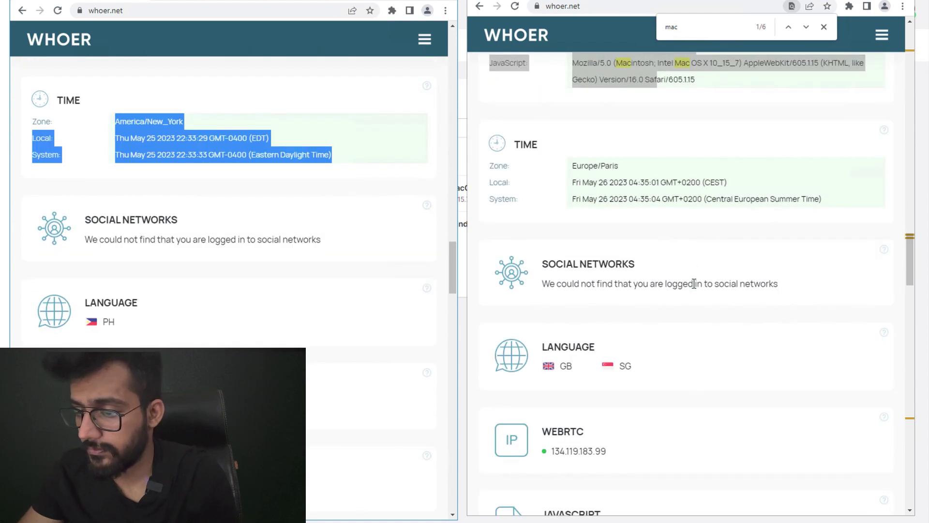
scroll(694, 283, down, 2)
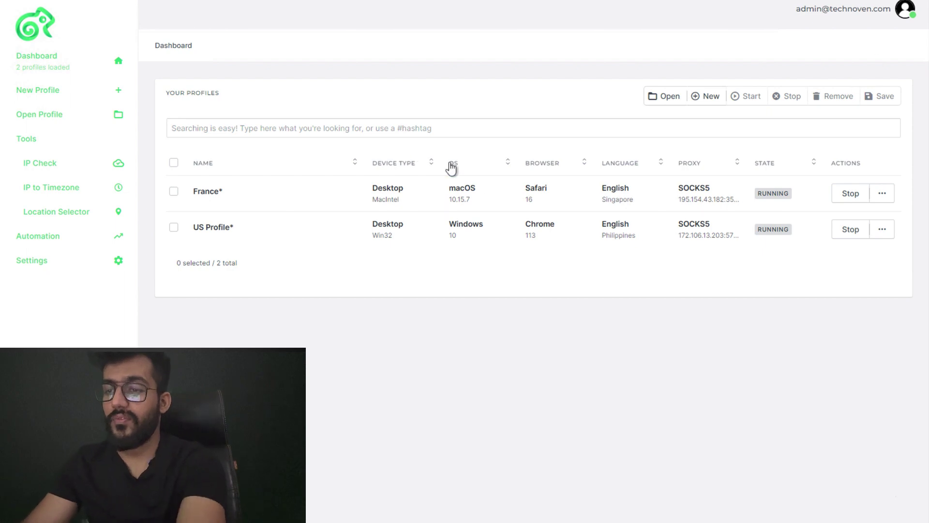
Create a new iPhone Safari 16 English UK profile named 'iphone German'
click(109, 95)
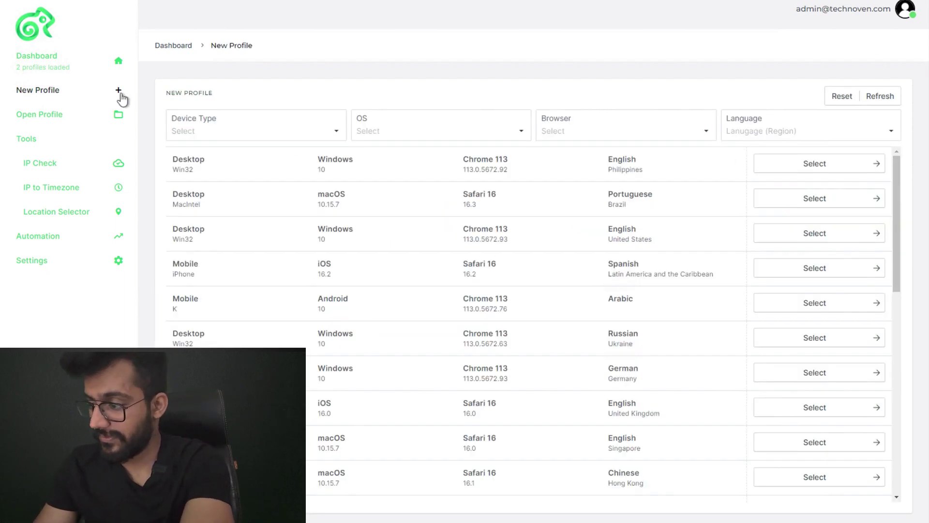
click(800, 407)
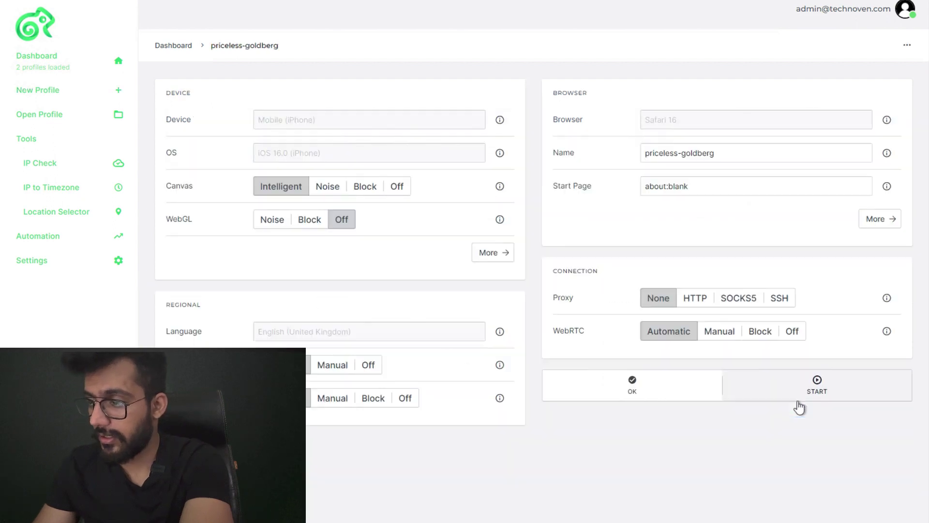
triple_click(683, 154)
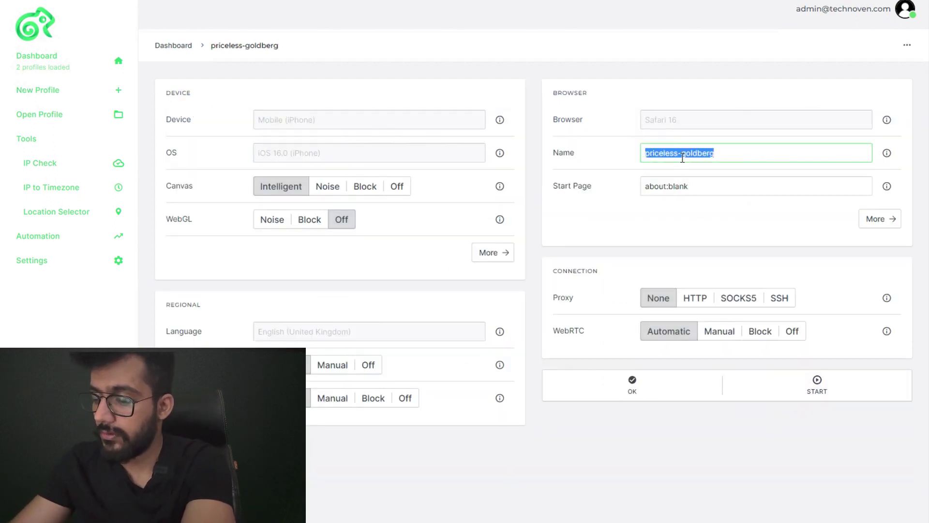
text(ipho)
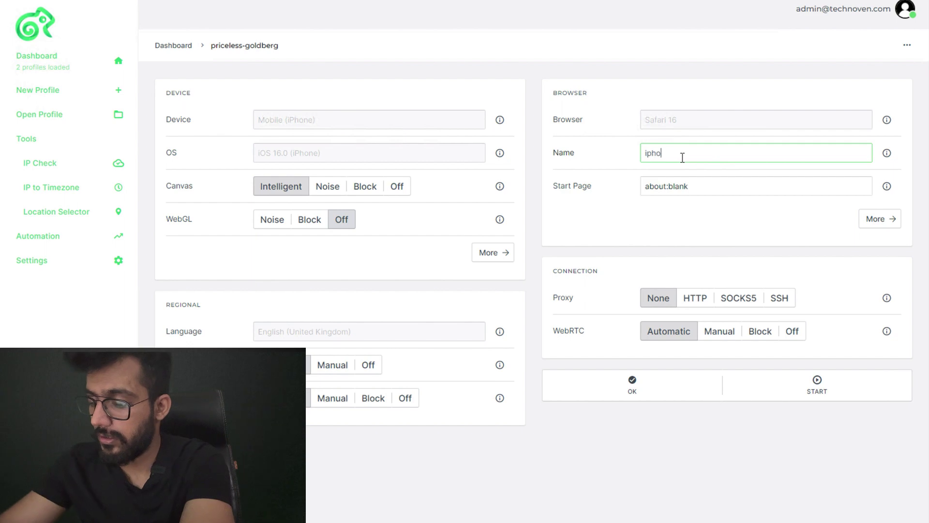
text(ne Germany)
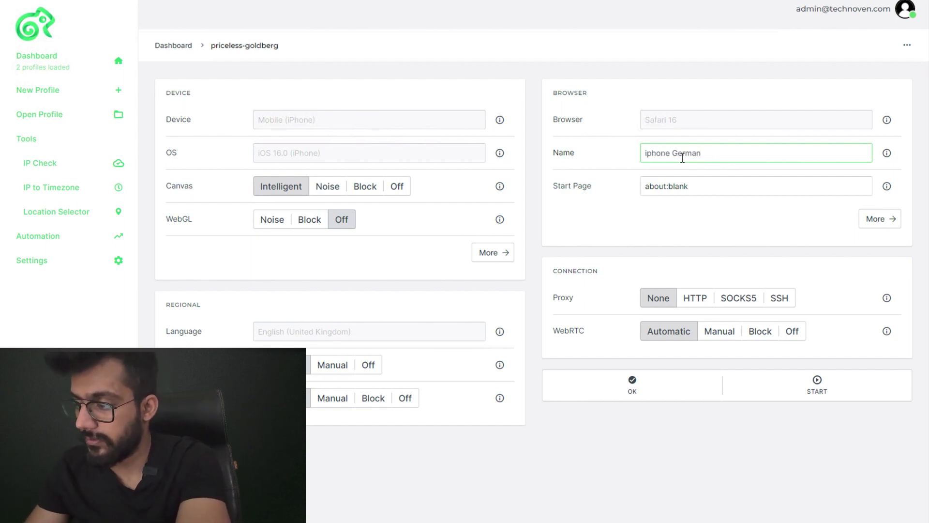
click(726, 298)
click(698, 185)
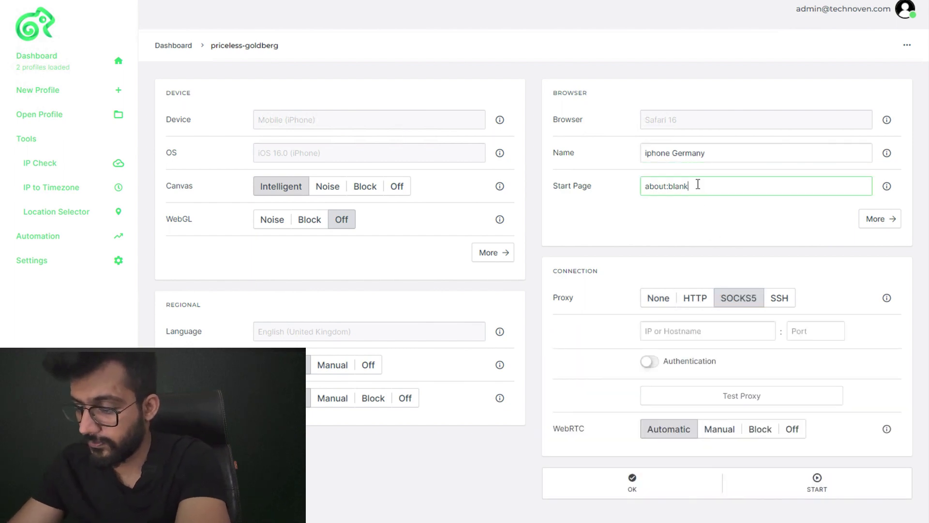
key(ctrl+a)
text(whoe)
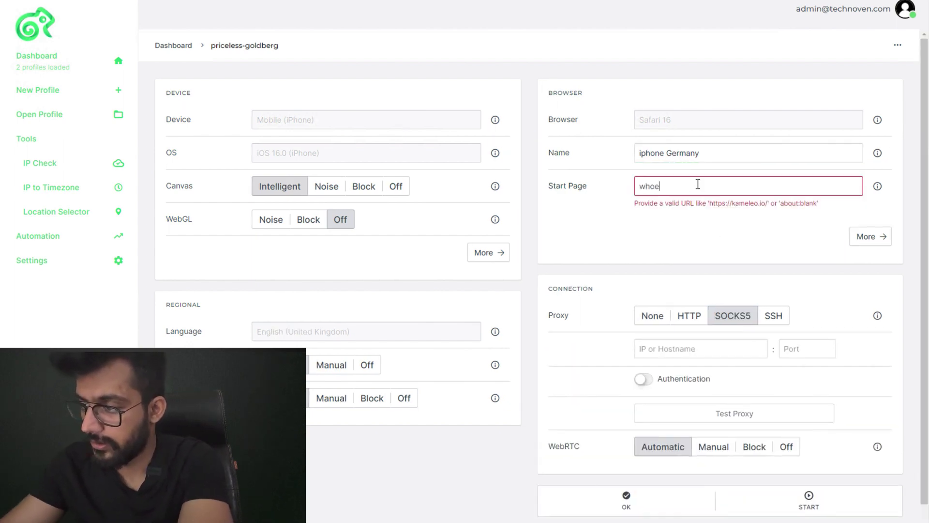
text(r.en)
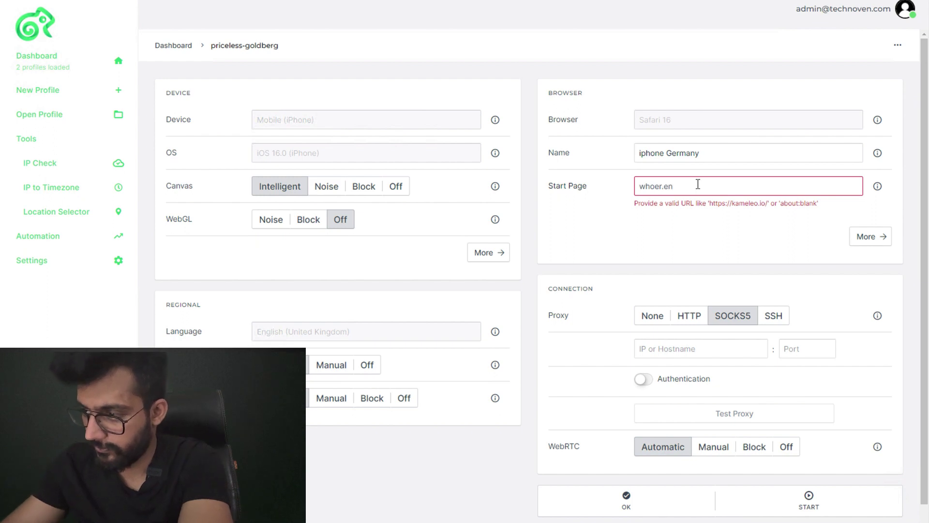
key(BackSpace)
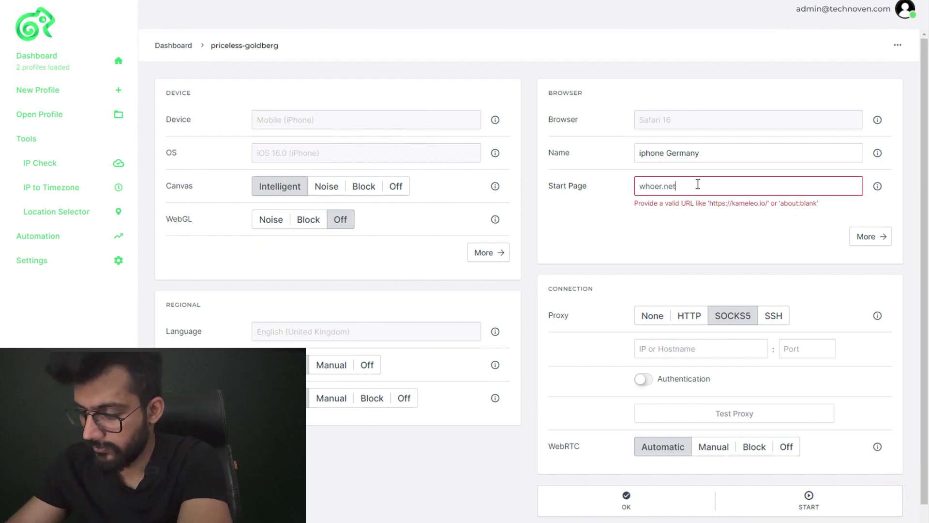
key(Left)
key(Left)
key(Left)
key(Left)
key(Left)
key(Left)
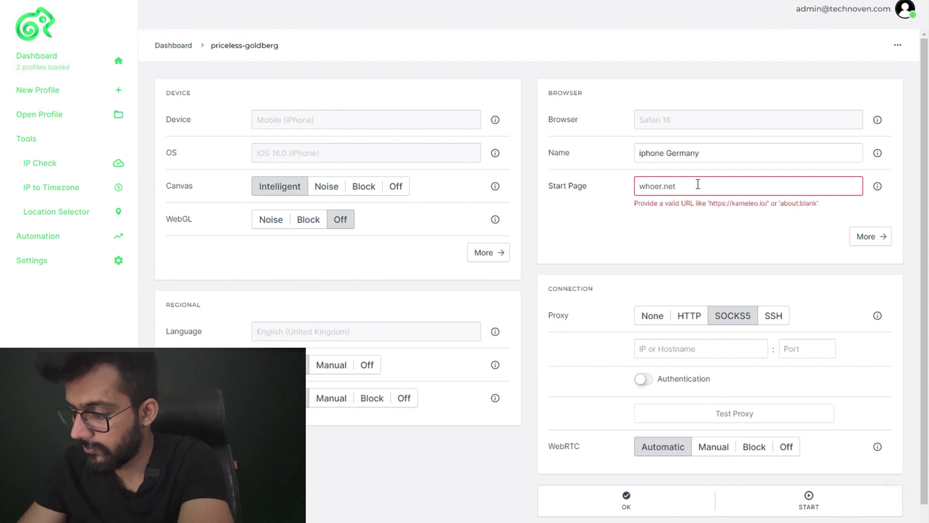
text(https://)
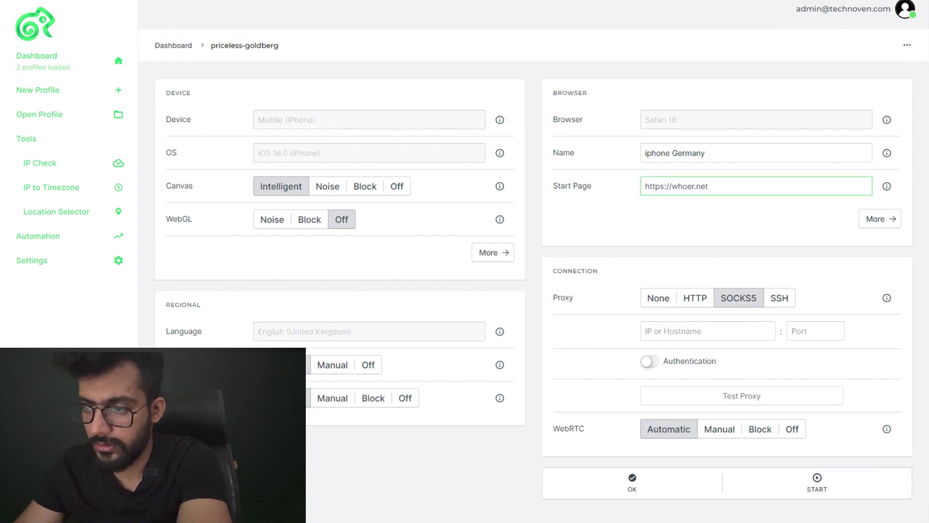
Paste the Germany proxy 212.83.143.147:17597 from Notepad into the proxy host field
key(alt+Tab)
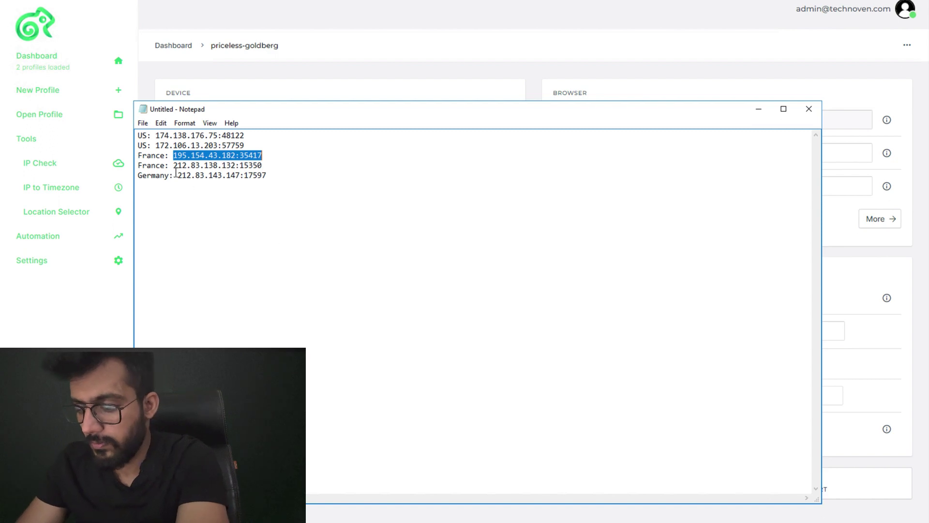
drag(177, 176, 277, 173)
key(ctrl+c)
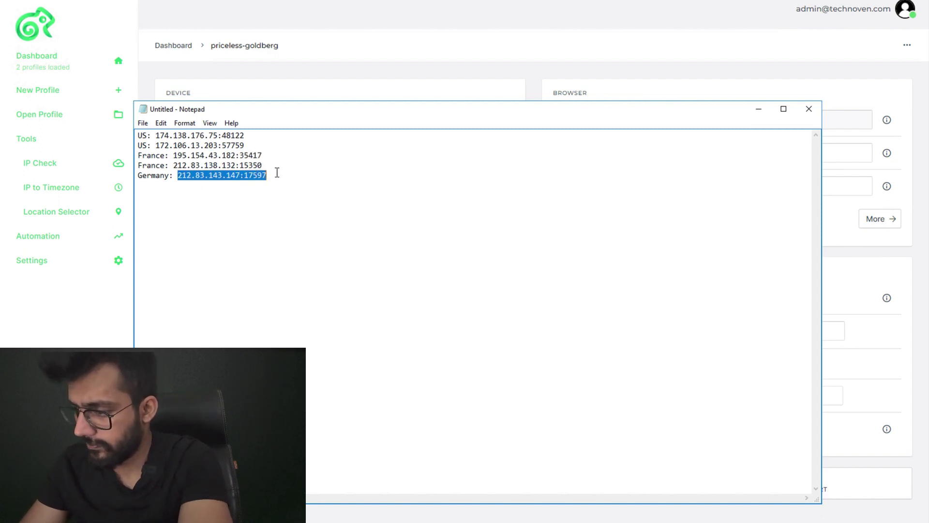
click(833, 260)
click(685, 323)
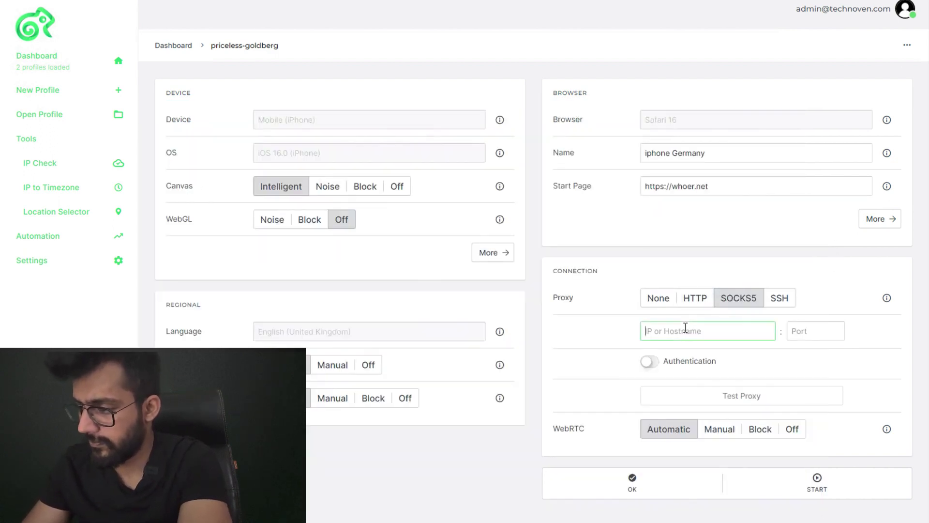
key(ctrl+v)
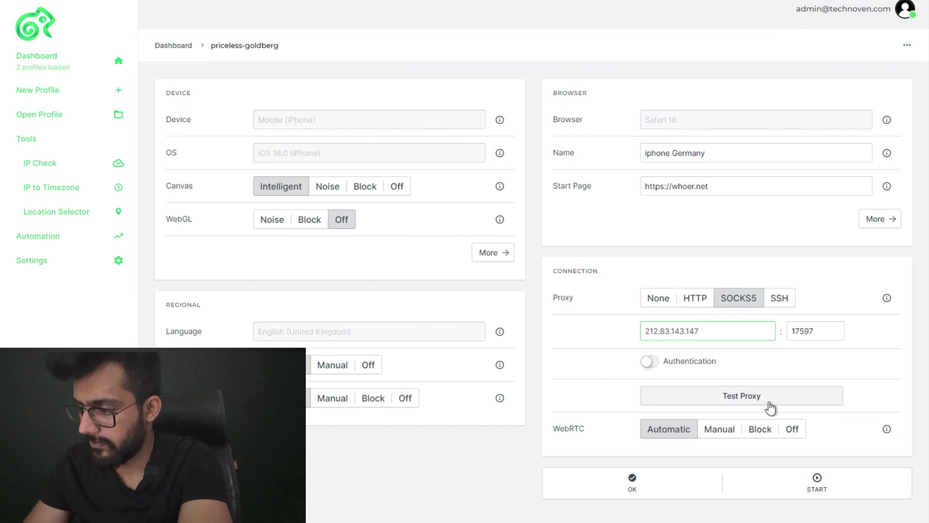
Test the proxy connection, launch the profile, and dismiss the stop-profile warning
click(769, 402)
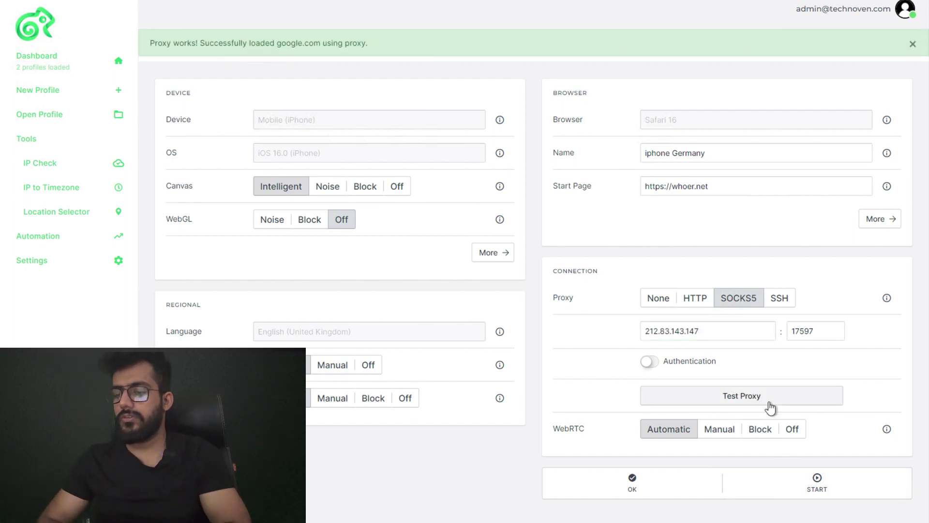
click(775, 495)
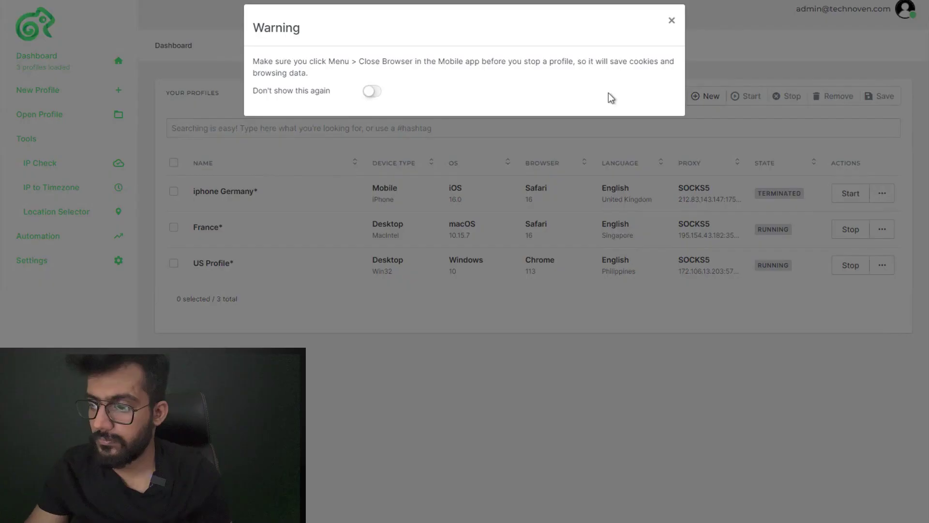
click(676, 20)
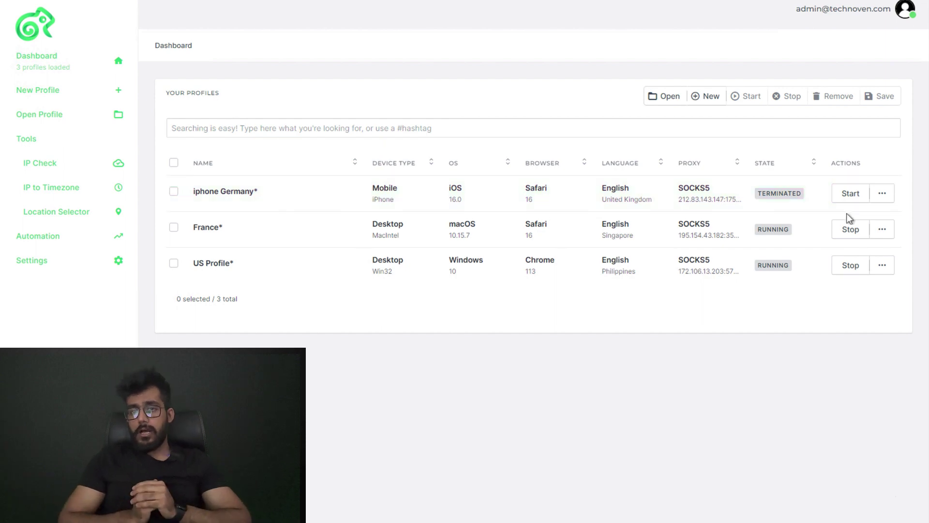
Start the iphone Germany profile again from its dashboard row
click(851, 194)
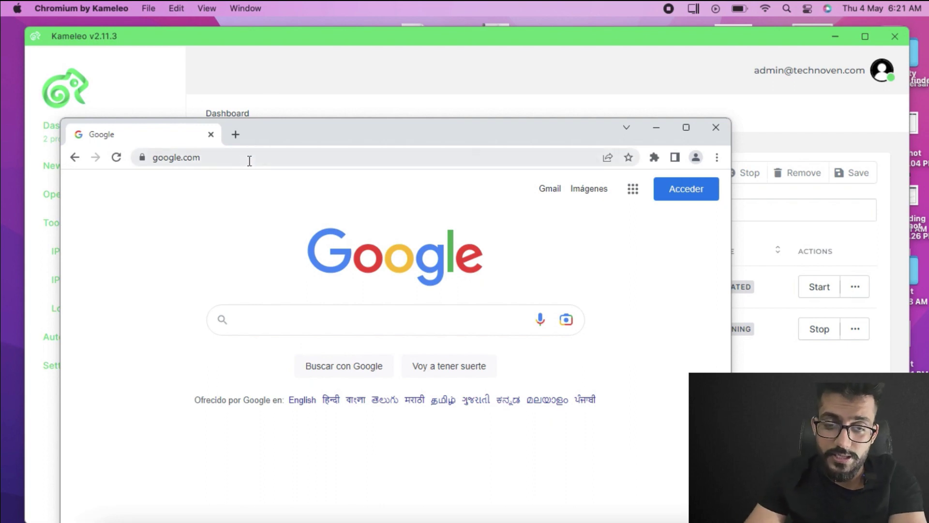
Replace the Google address with kameleo.io and scroll its feature overview
click(249, 158)
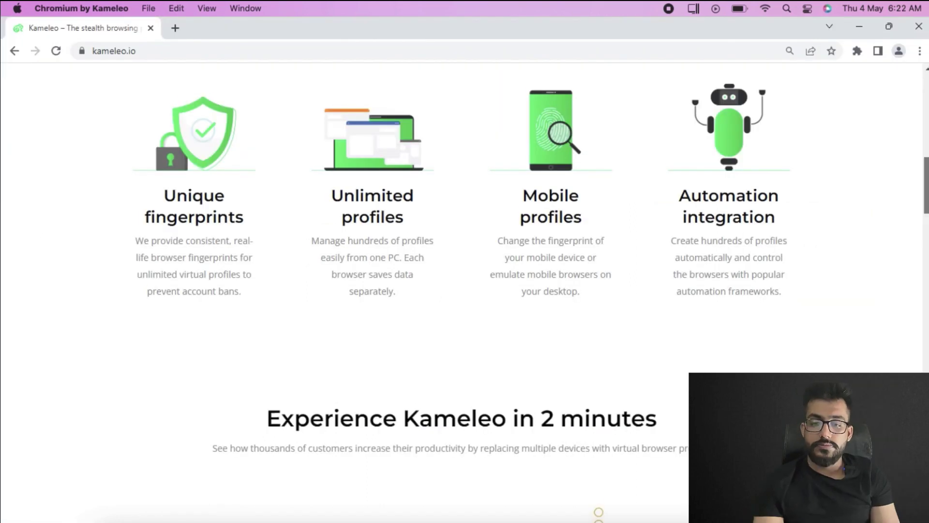
scroll(464, 291, down, 1)
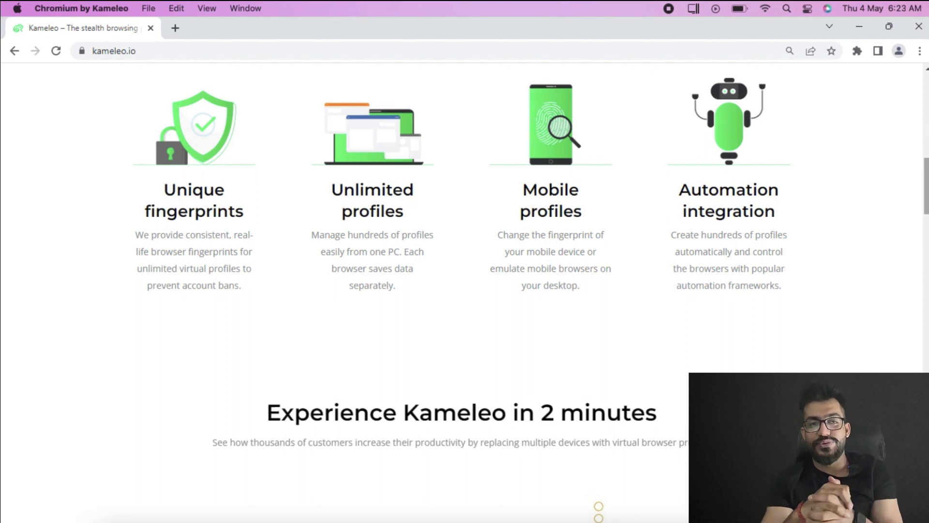
Scroll through the iOS and Android Profiles, Web Browser Automation and Use Cases sections
scroll(465, 291, down, 3)
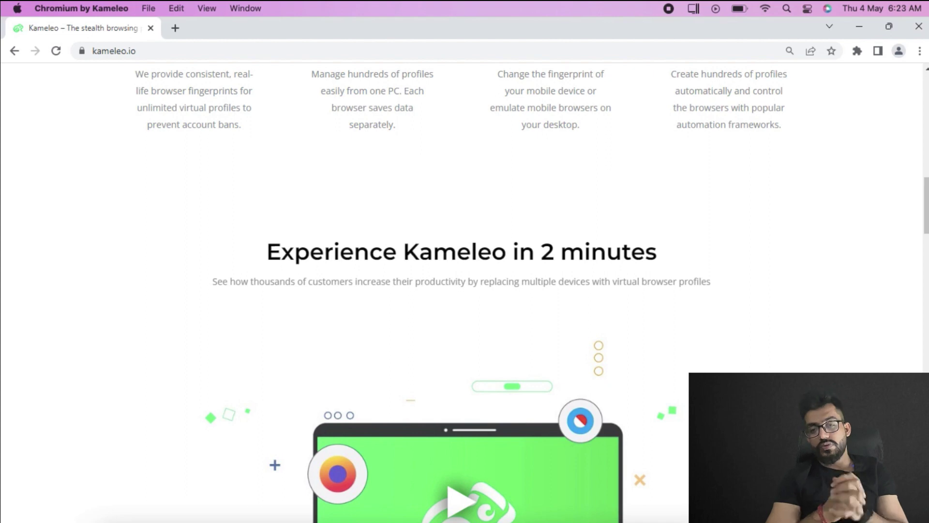
scroll(860, 350, down, 10)
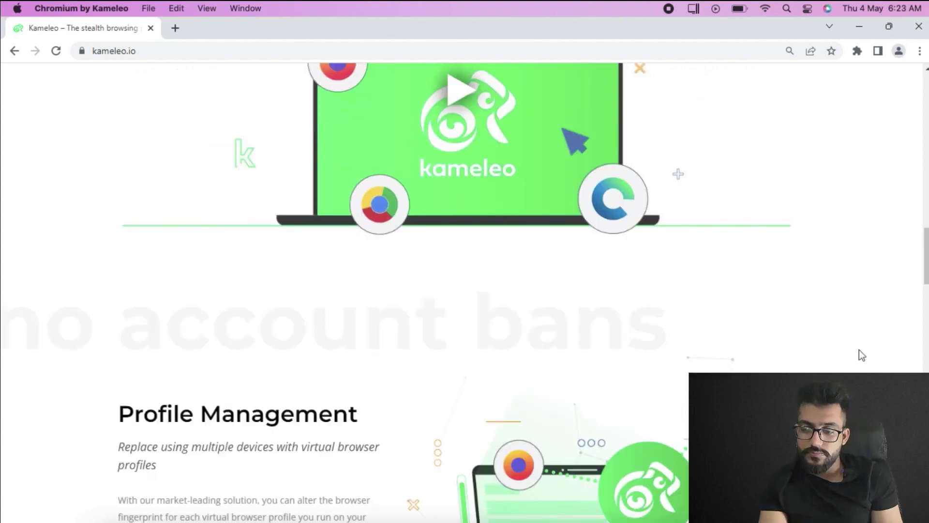
scroll(872, 315, down, 10)
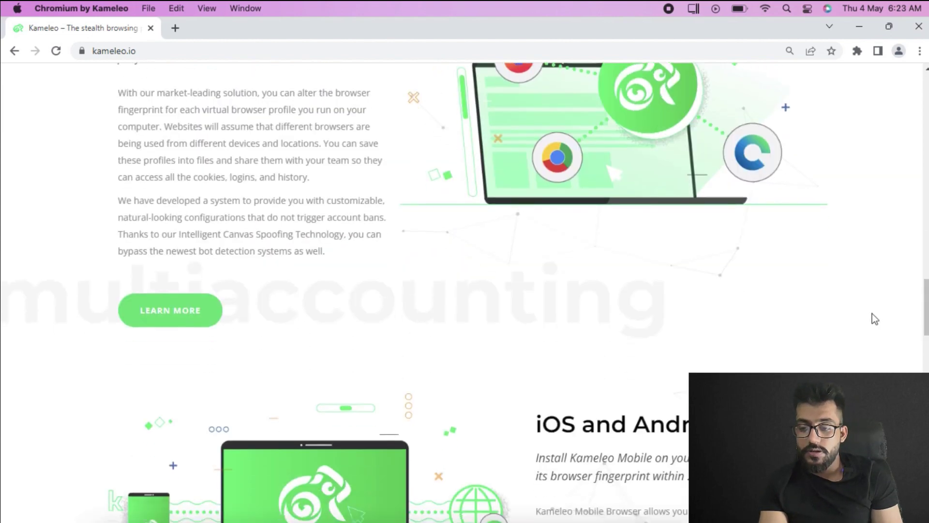
scroll(872, 314, up, 3)
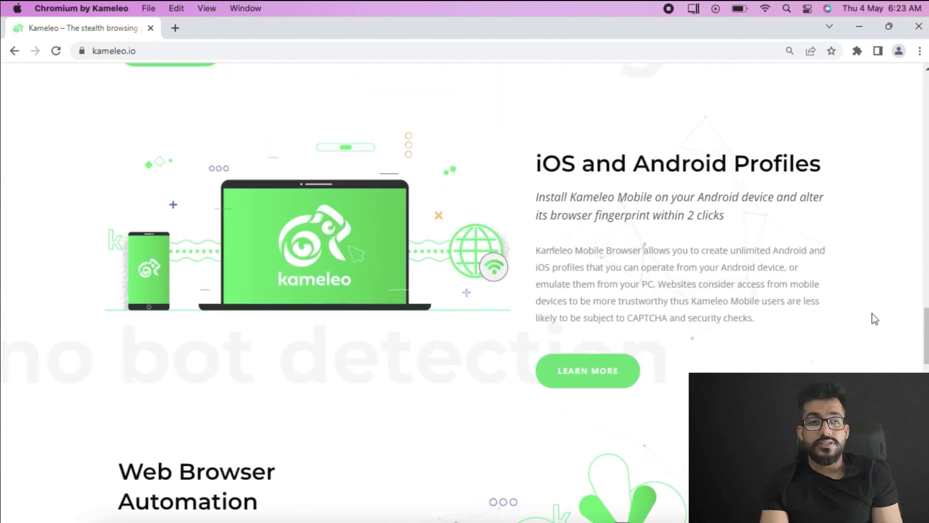
scroll(872, 319, down, 7)
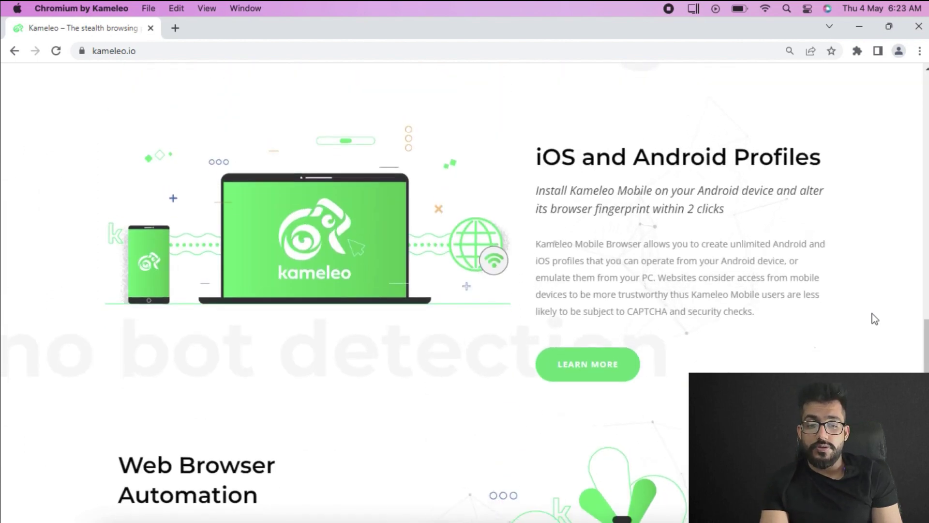
scroll(873, 300, down, 3)
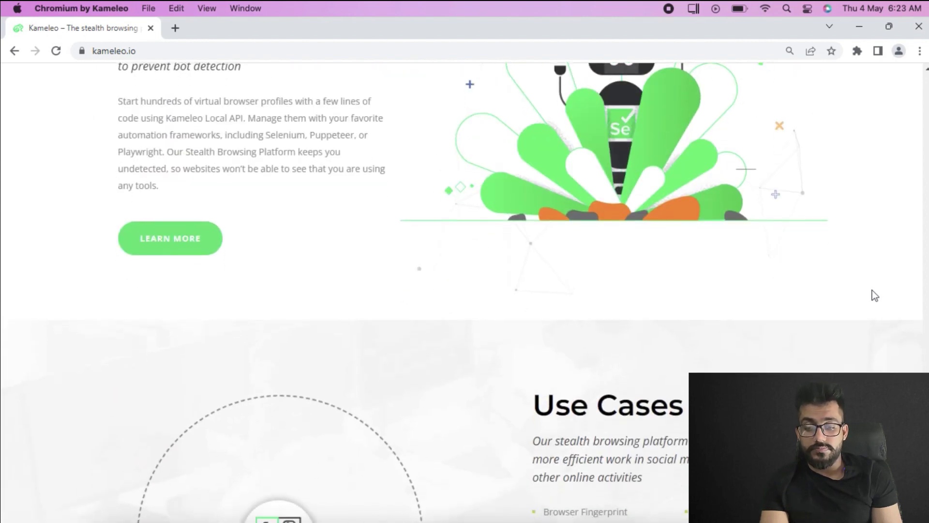
scroll(873, 310, down, 9)
scroll(873, 332, up, 2)
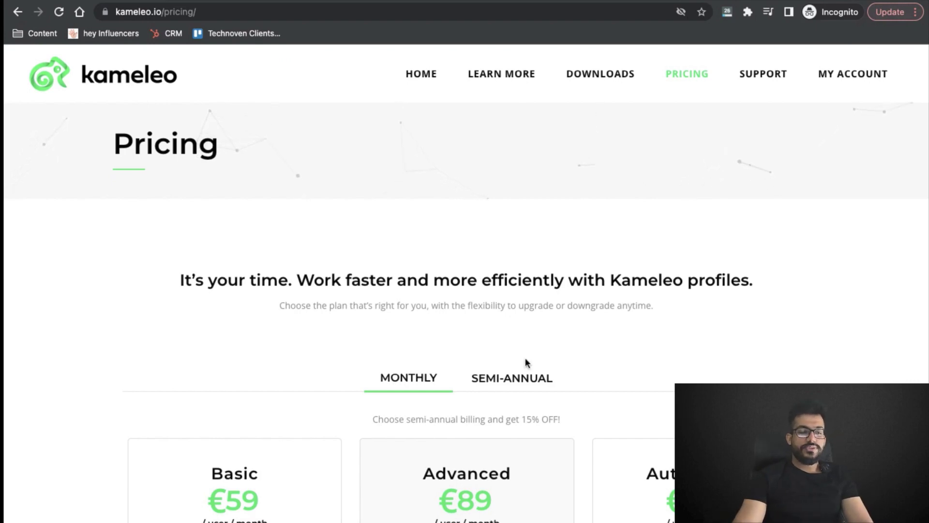
Scroll through the monthly pricing cards to compare each plan's features
scroll(524, 363, down, 3)
scroll(526, 363, down, 2)
mouse_move(525, 363)
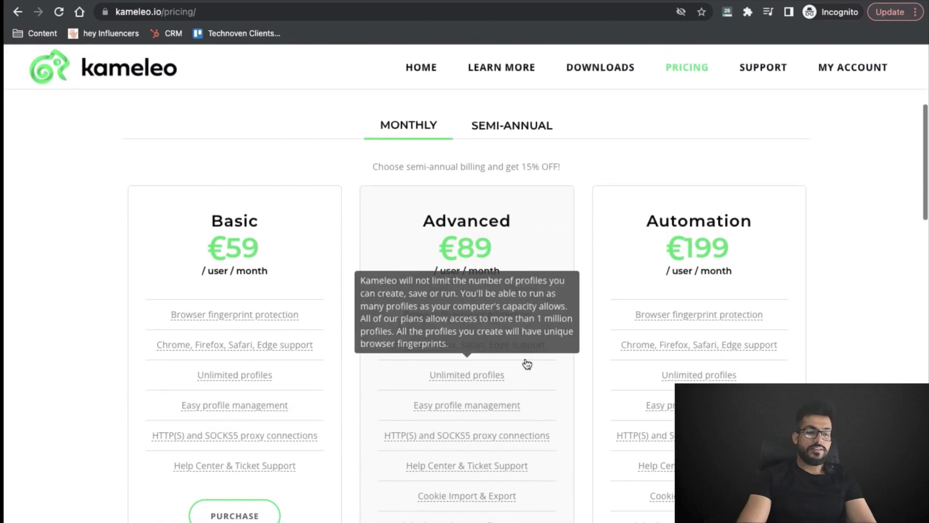
scroll(482, 323, down, 1)
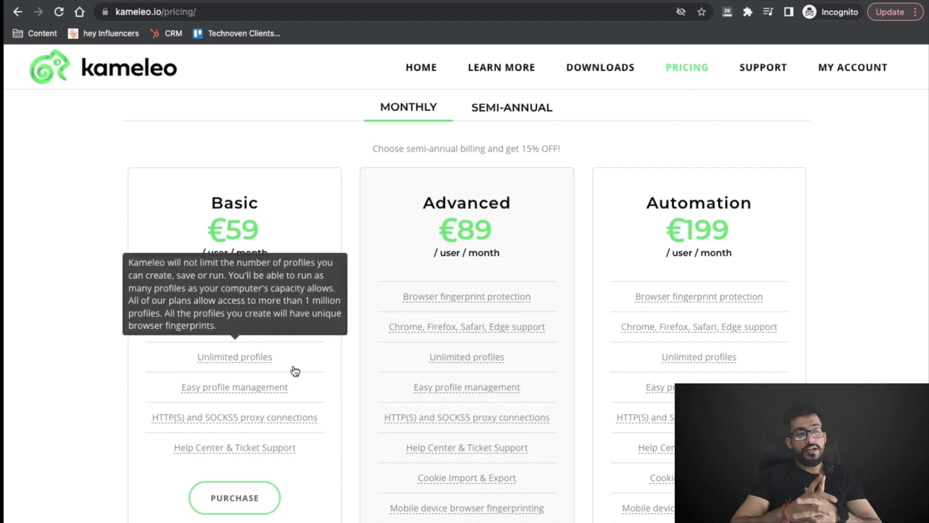
scroll(294, 371, down, 1)
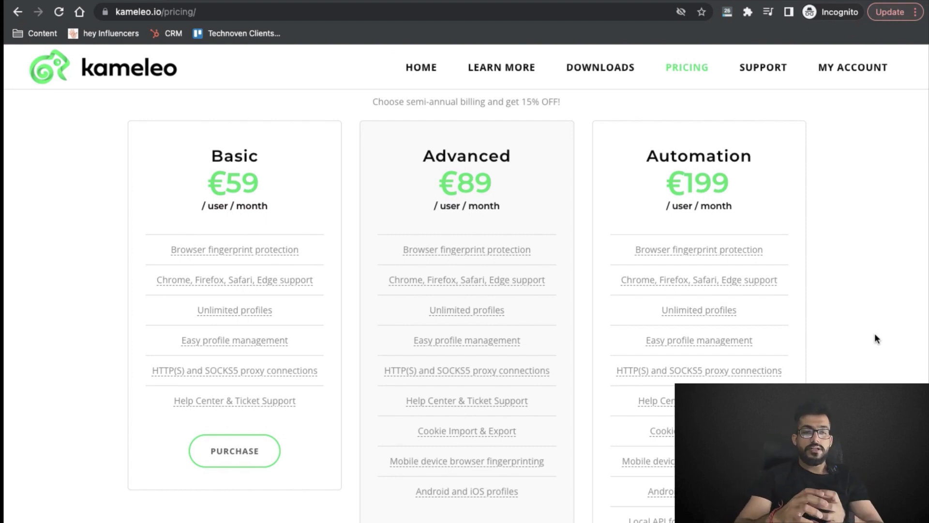
scroll(876, 338, down, 2)
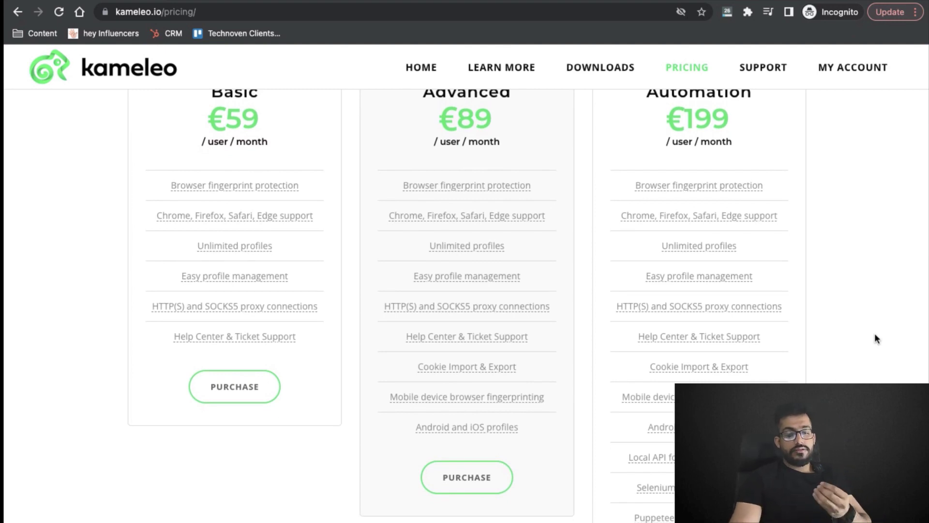
scroll(875, 338, down, 2)
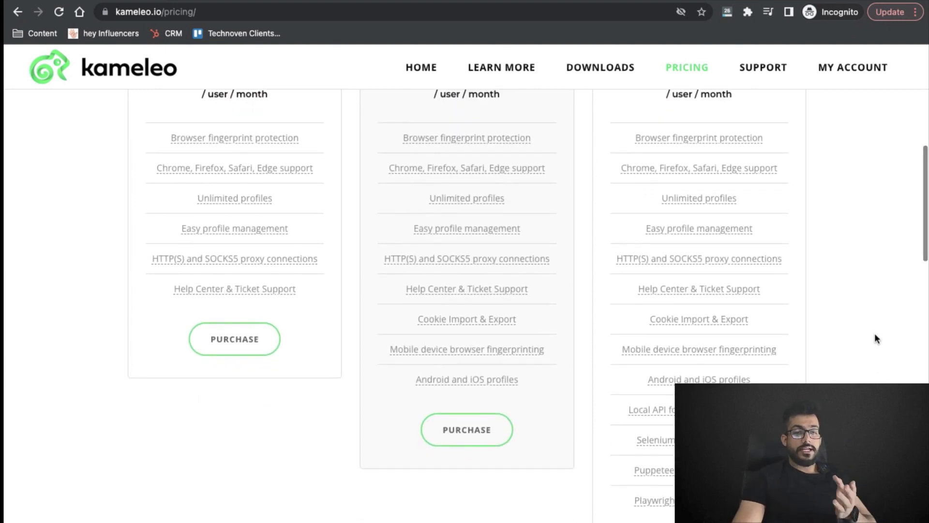
scroll(875, 338, up, 2)
scroll(876, 337, down, 2)
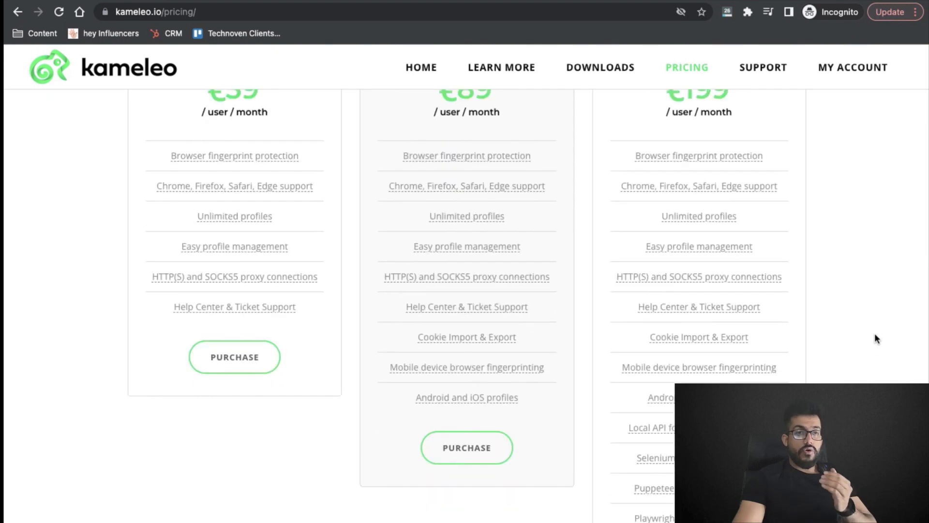
scroll(876, 338, down, 1)
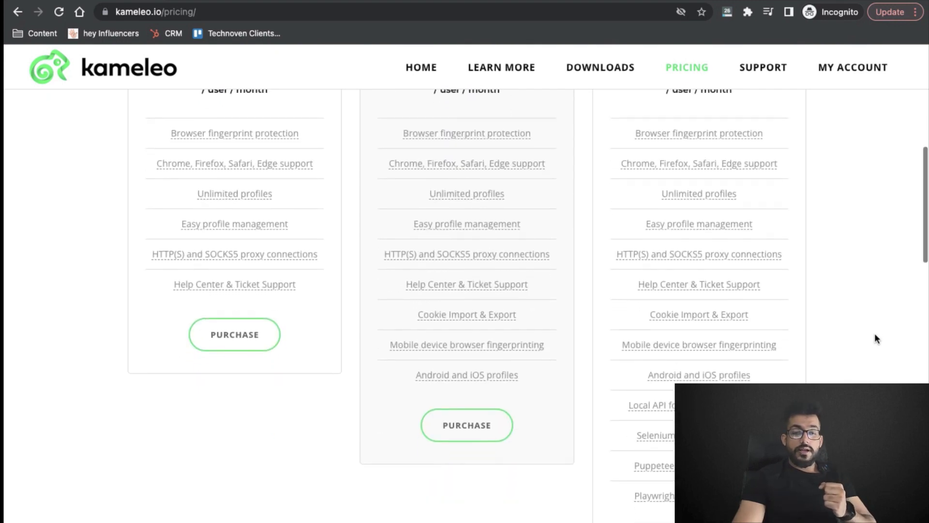
scroll(876, 338, down, 1)
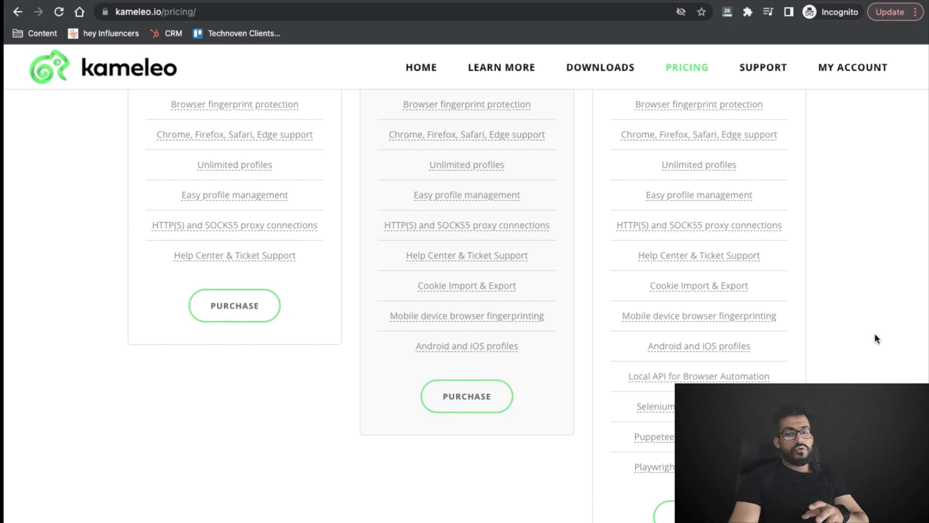
Show semi-annual prices (Basic €299, Advanced €449, Automation €999), then open the Support Center
scroll(875, 333, up, 3)
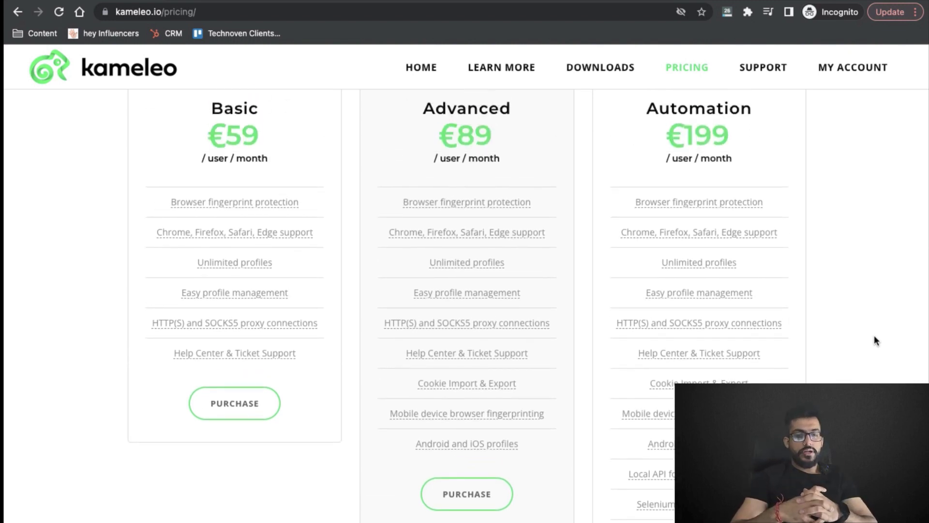
click(512, 213)
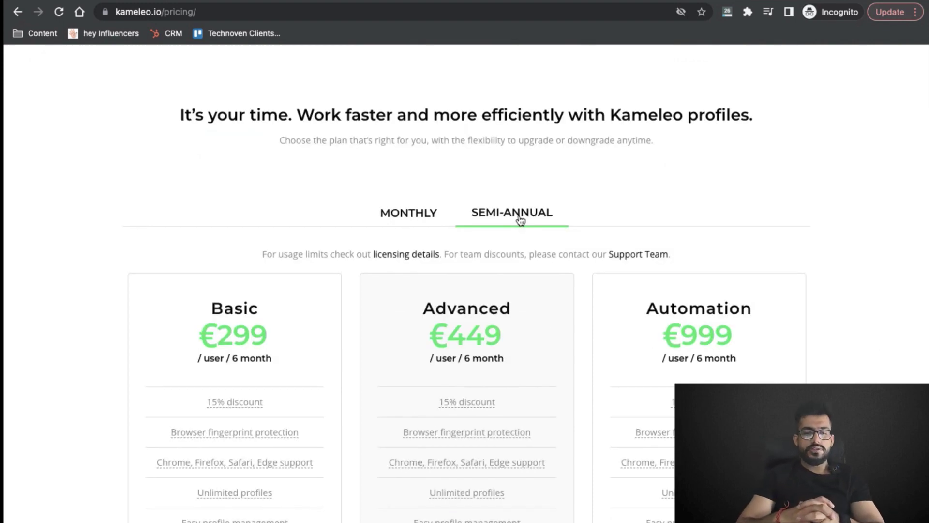
click(755, 86)
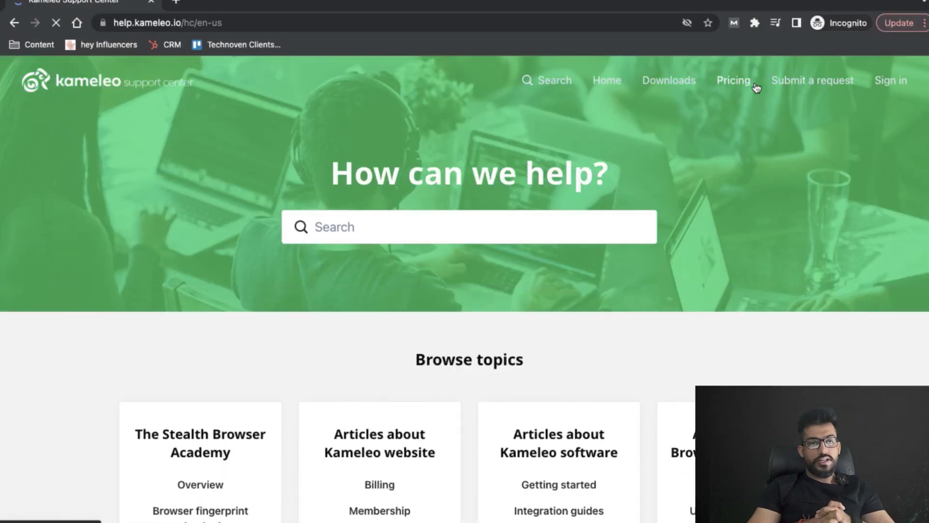
scroll(616, 375, down, 8)
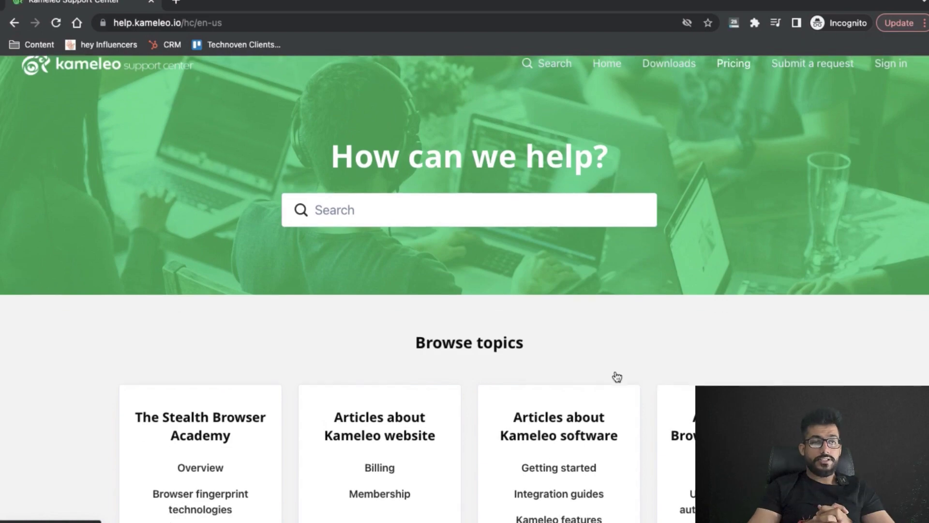
scroll(615, 371, down, 2)
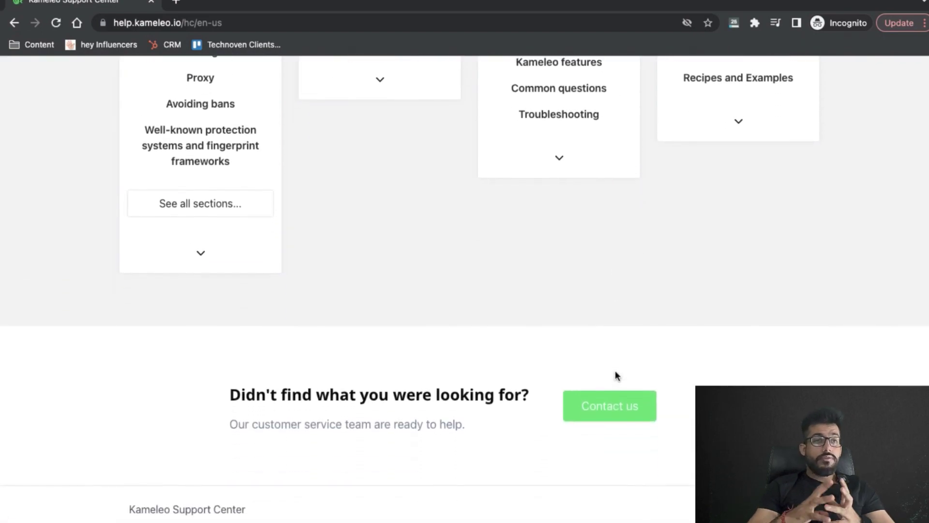
scroll(625, 372, up, 5)
scroll(631, 370, down, 6)
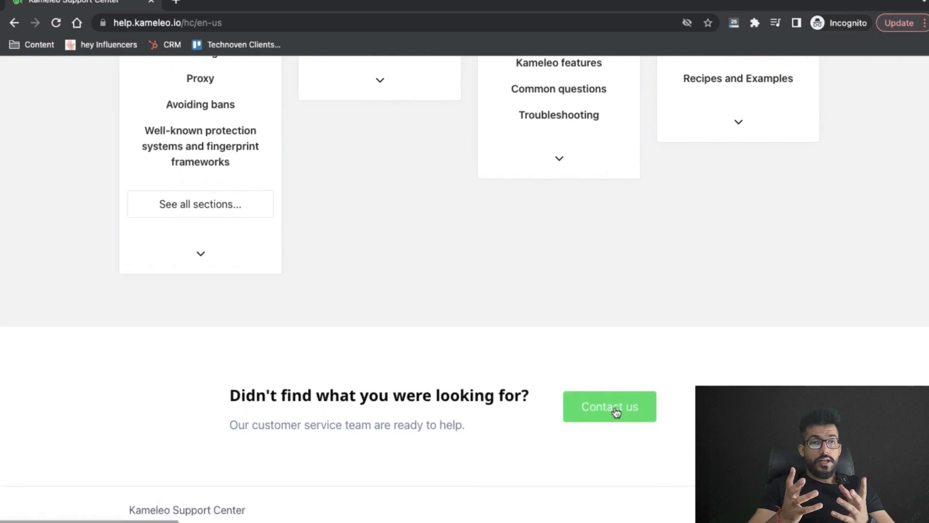
click(614, 406)
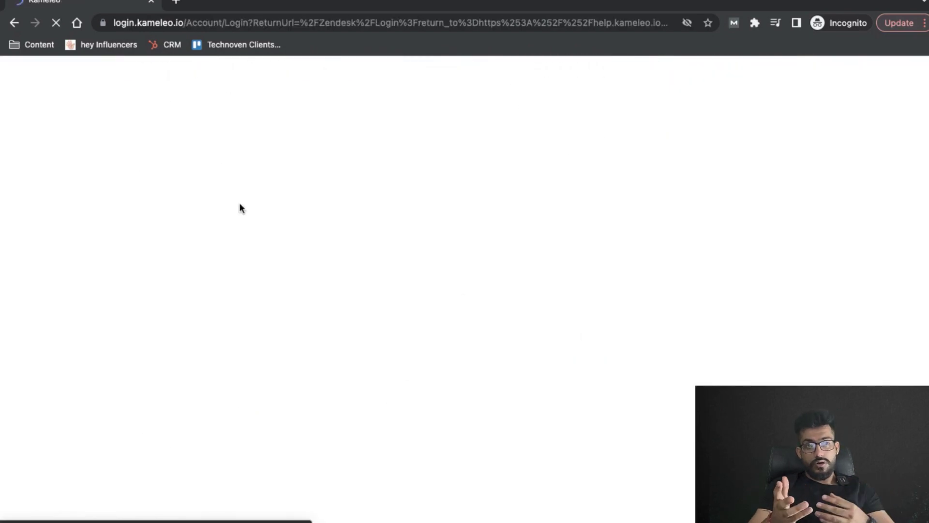
click(14, 24)
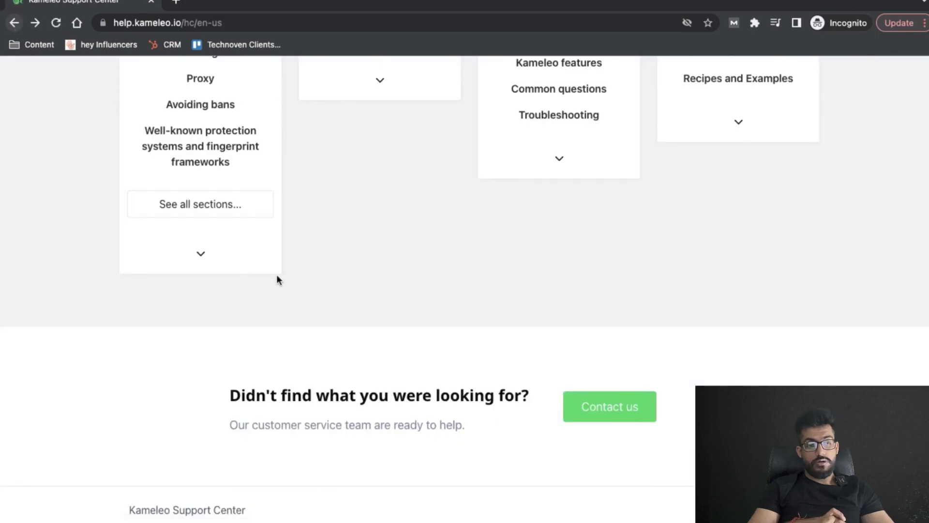
scroll(276, 278, up, 10)
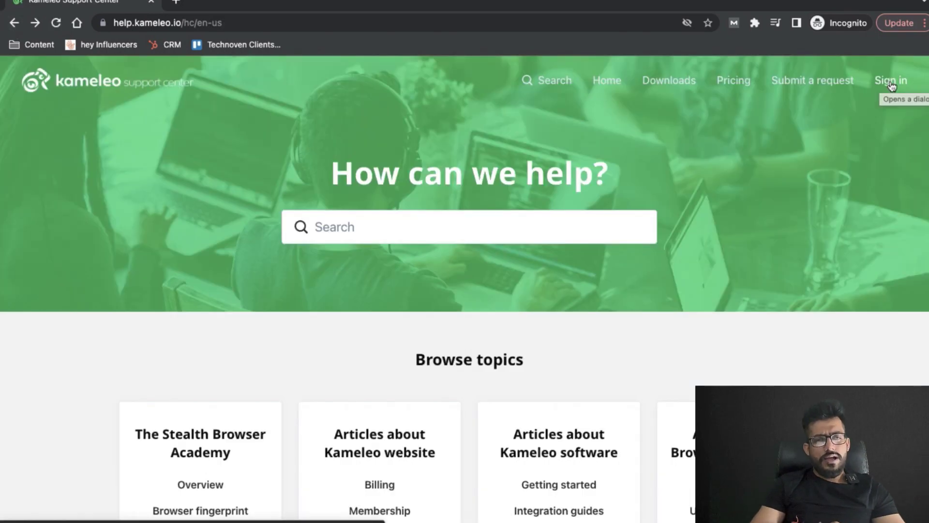
Sign in from the help center using the saved account e-mail, then start typing the password
click(892, 84)
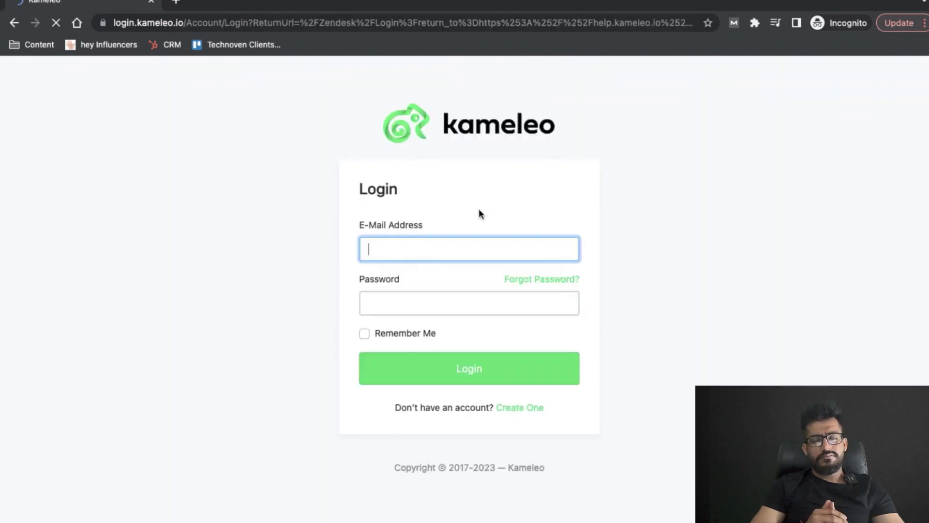
text(admin)
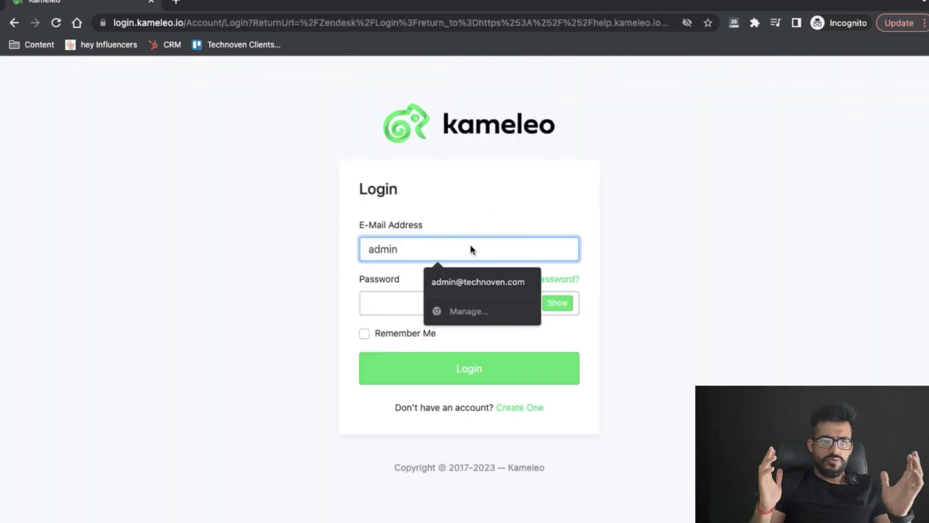
click(472, 283)
click(434, 305)
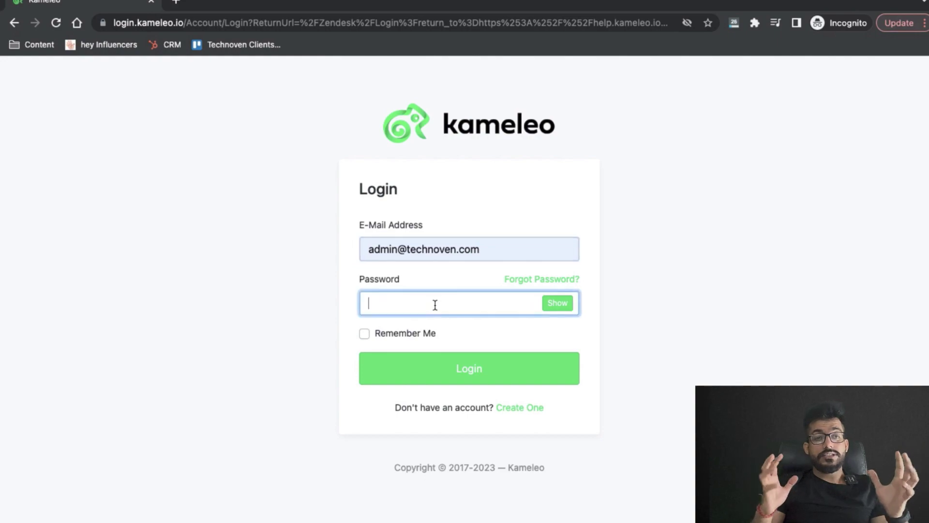
text(•••••)
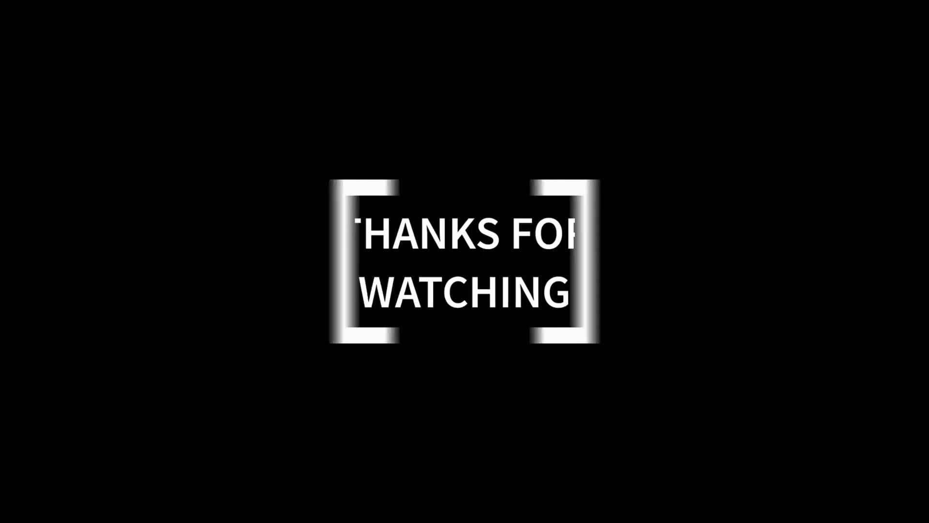